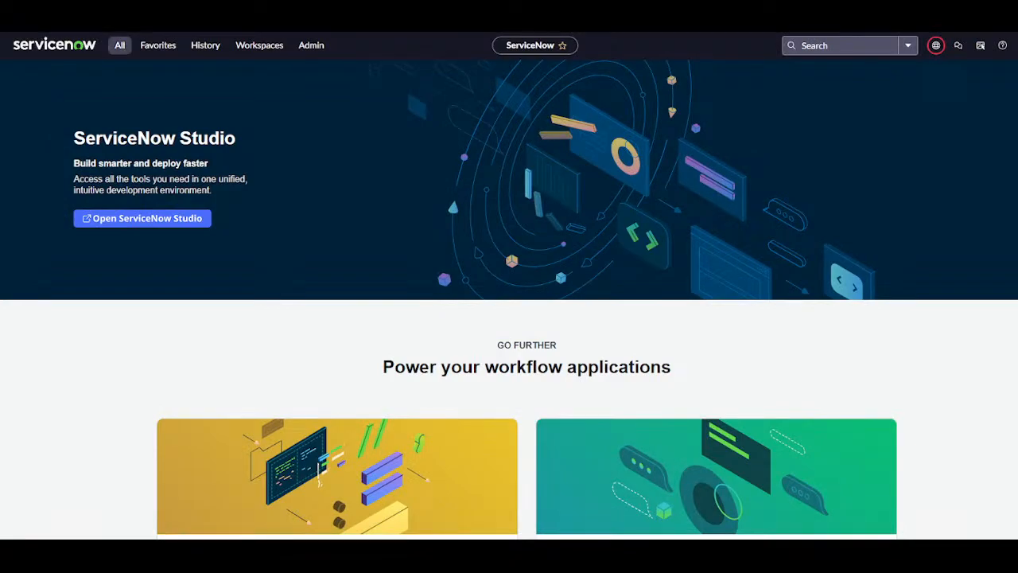
# Open the CSM/FSM Configurable Workspace and show its record lists.
pyautogui.click(258, 48)
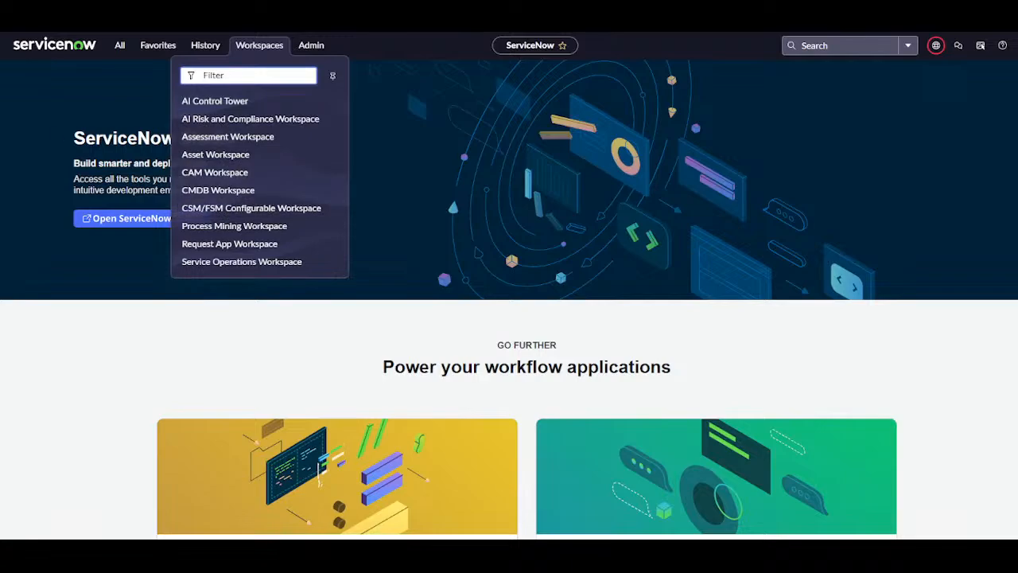
pyautogui.press('Escape')
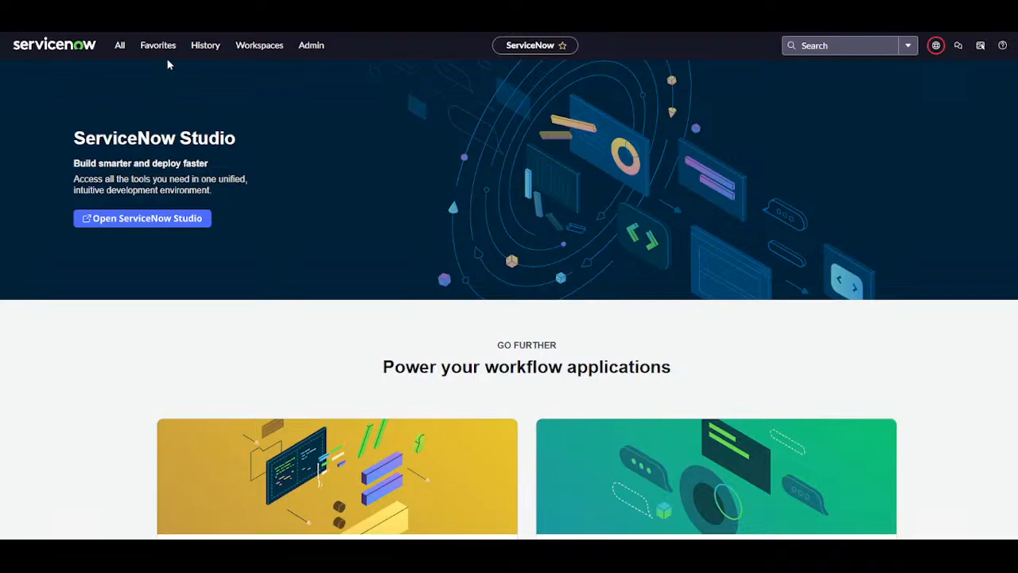
pyautogui.click(260, 49)
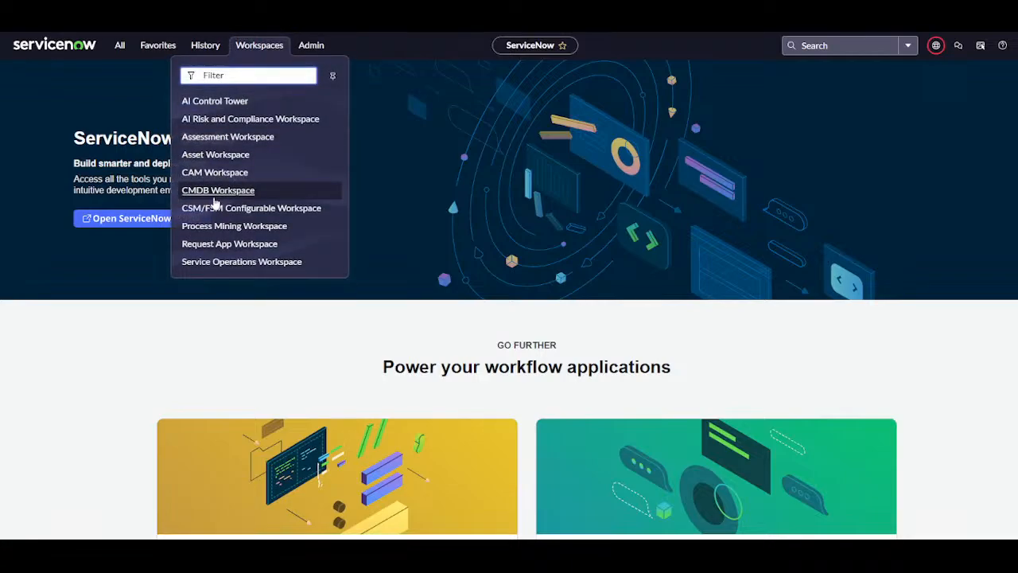
pyautogui.click(237, 209)
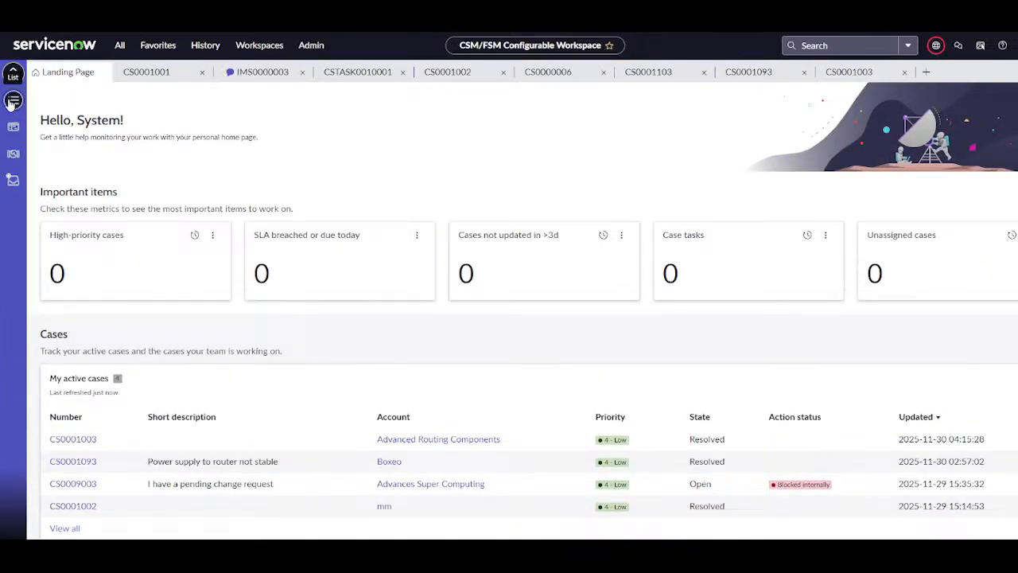
pyautogui.click(13, 102)
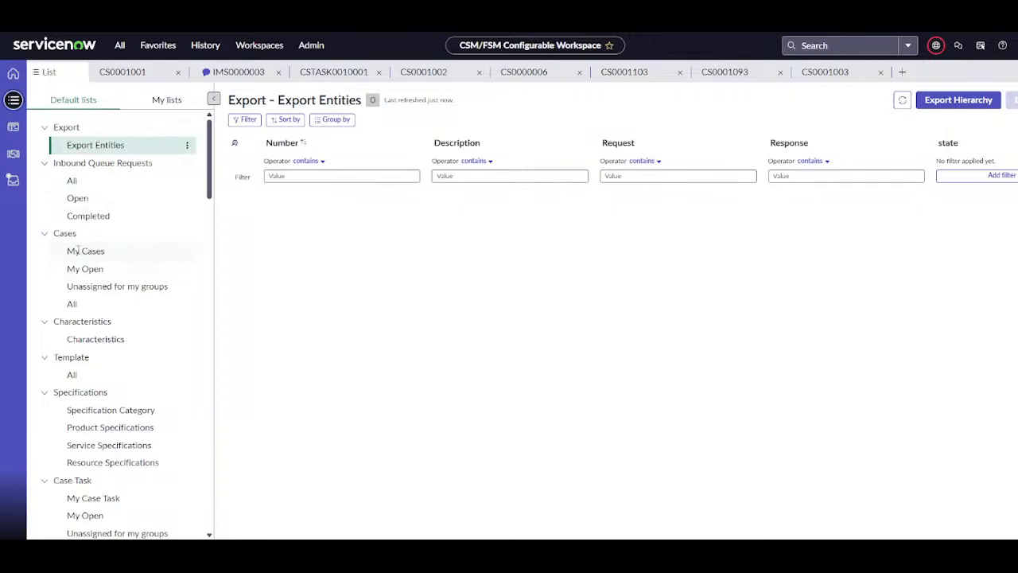
# Compare the My Cases and My Open case lists, checking the state of the cases in each.
pyautogui.click(77, 251)
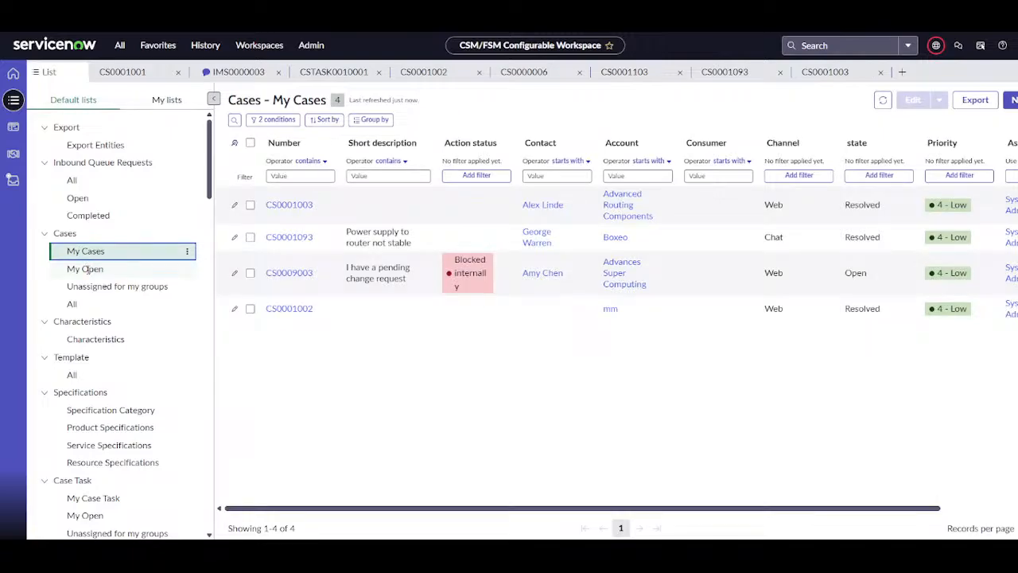
pyautogui.click(86, 269)
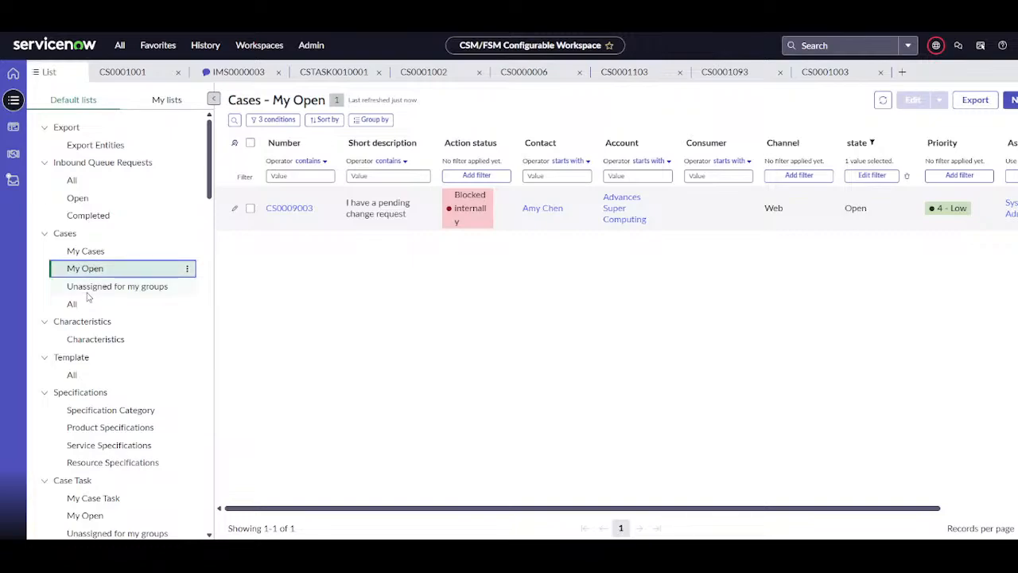
pyautogui.click(85, 251)
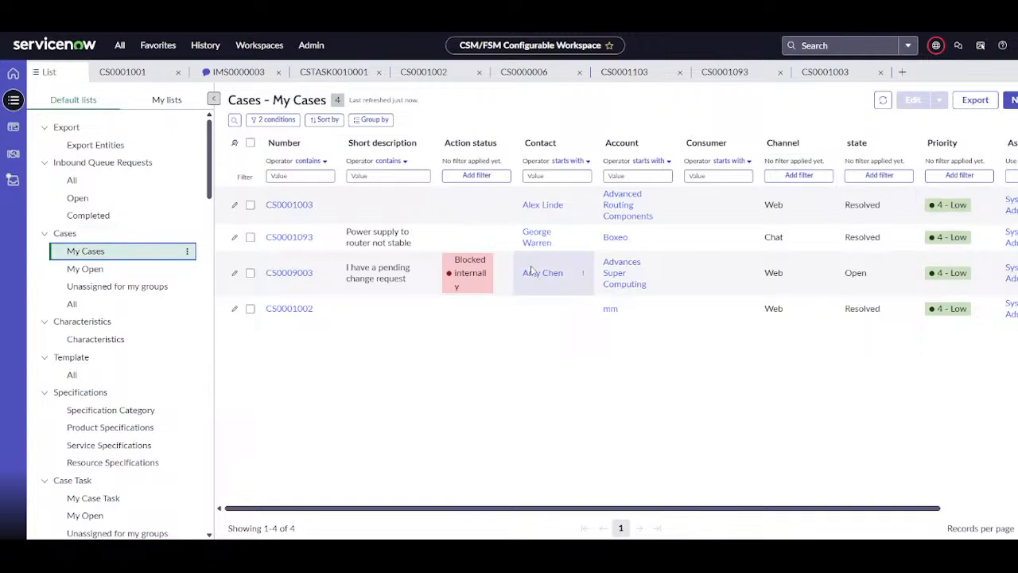
pyautogui.click(89, 269)
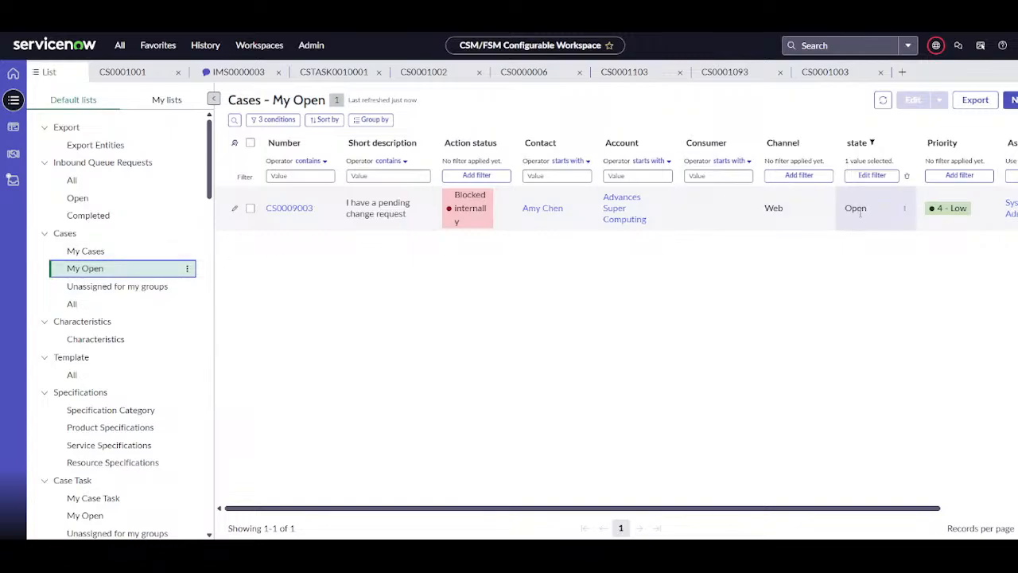
pyautogui.click(85, 250)
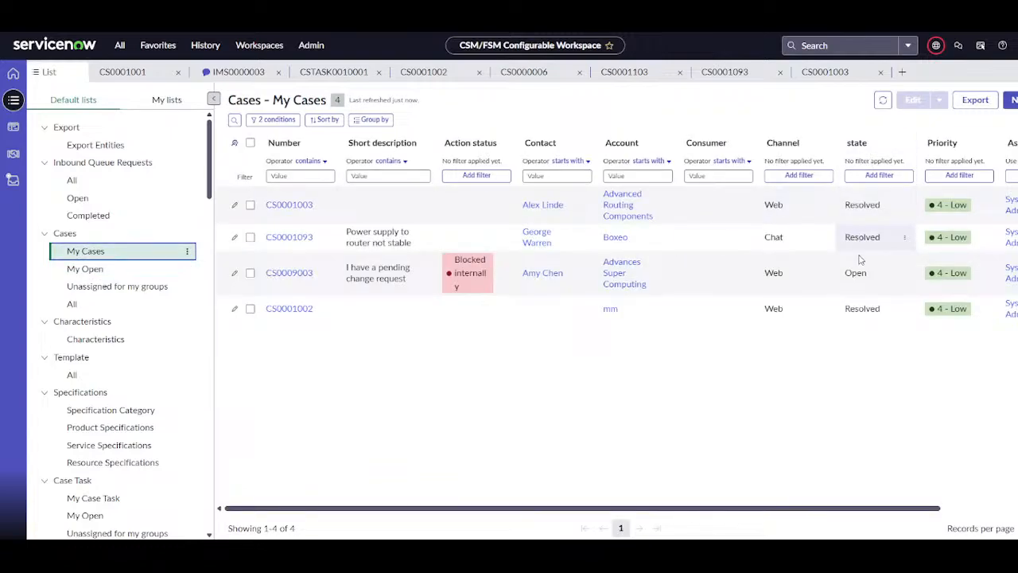
pyautogui.click(80, 270)
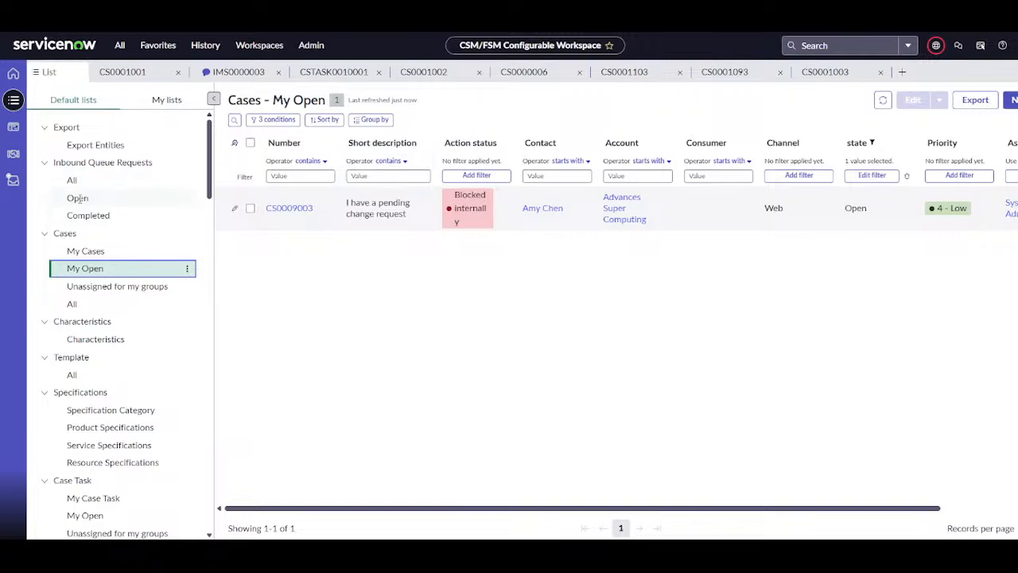
# Create and save a new case for the account Advanced Routing Components.
pyautogui.click(1014, 101)
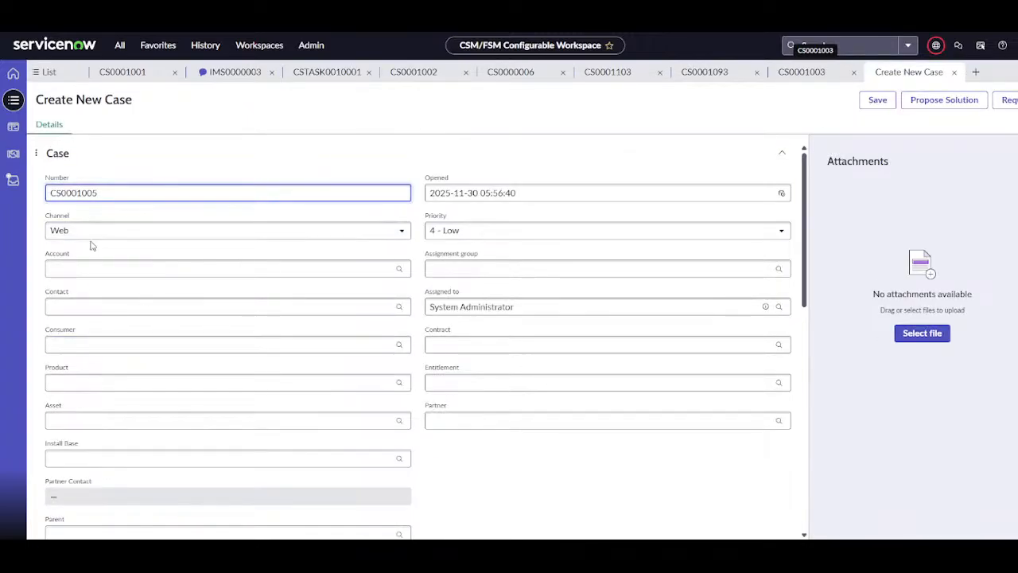
pyautogui.click(77, 270)
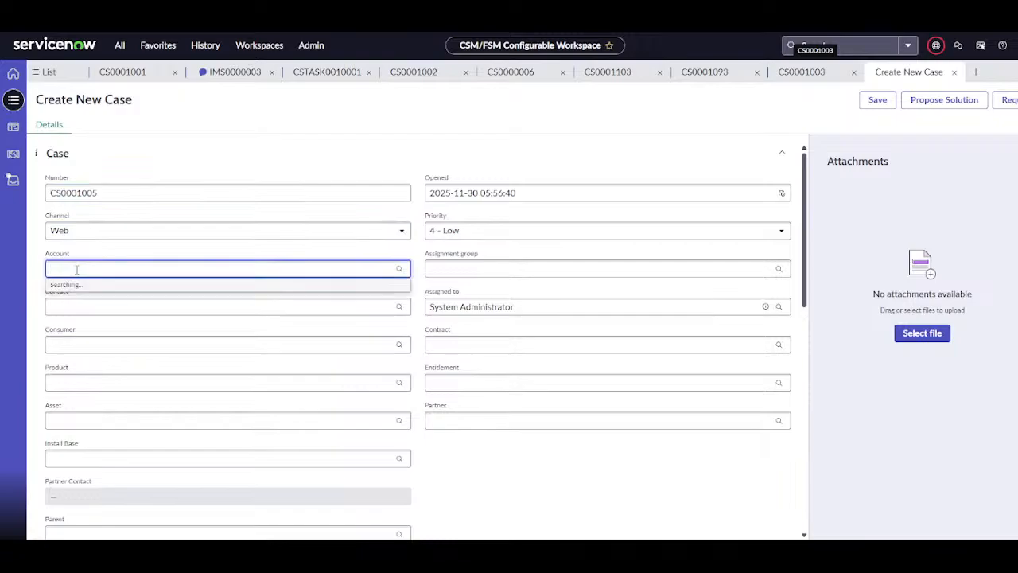
pyautogui.click(77, 301)
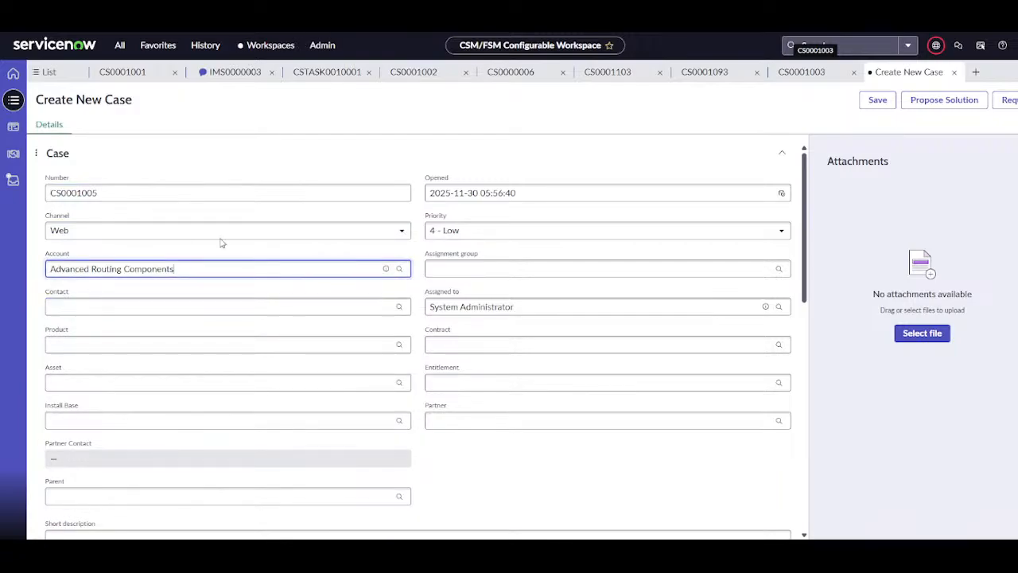
pyautogui.click(874, 106)
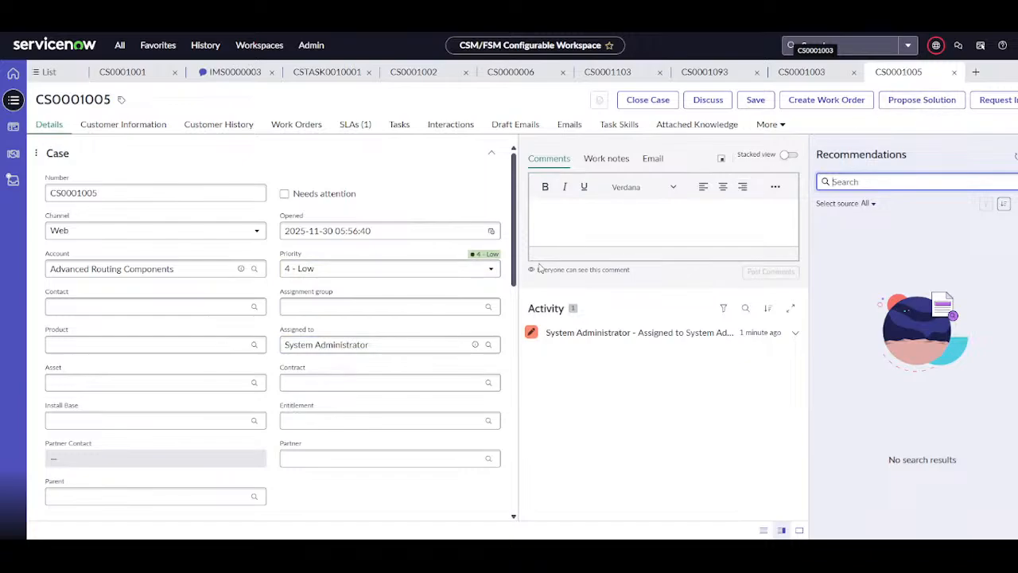
# Request information on the new case with the customer-visible comment "We need ....".
pyautogui.click(993, 102)
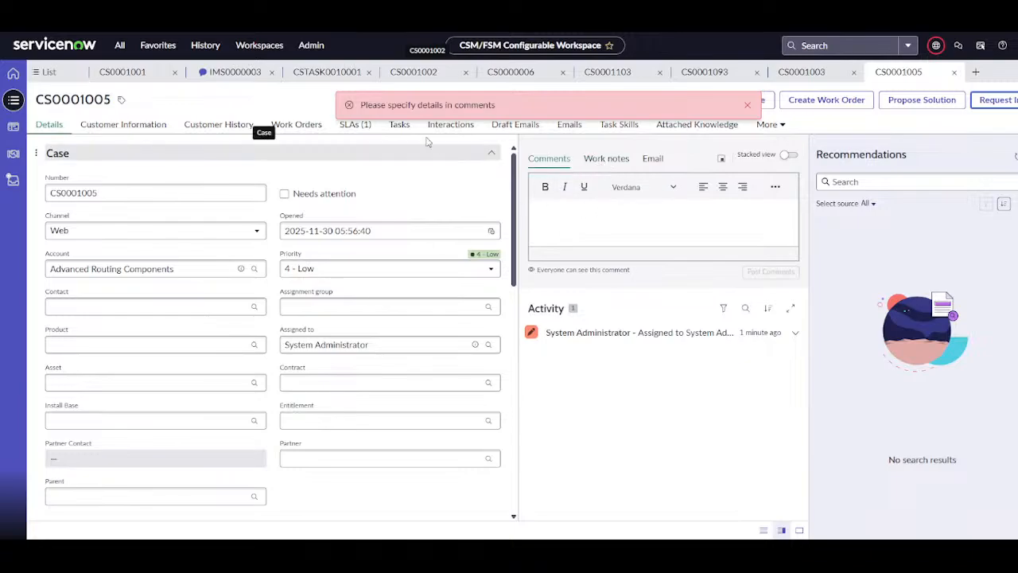
pyautogui.click(543, 210)
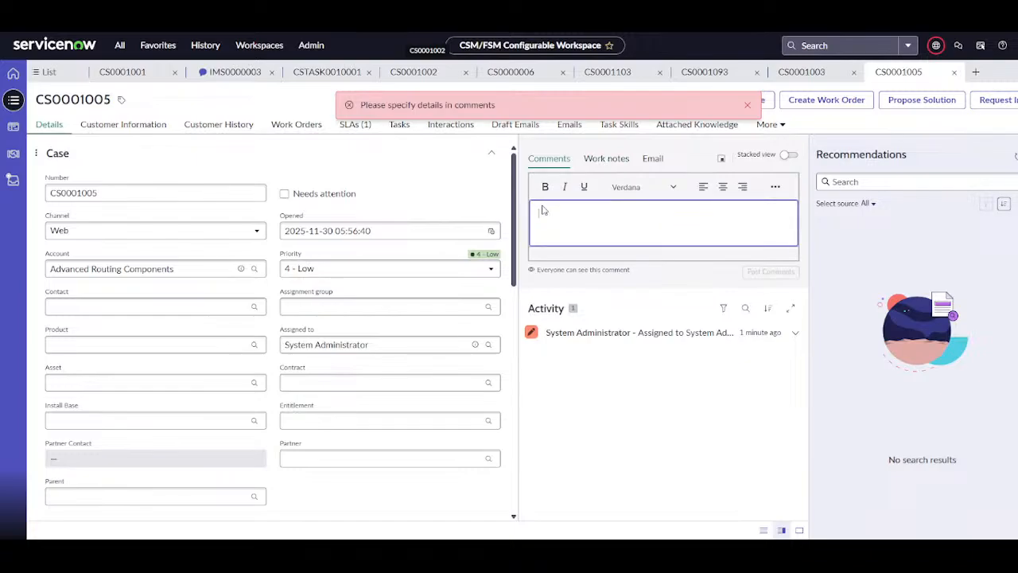
pyautogui.write('We need ....')
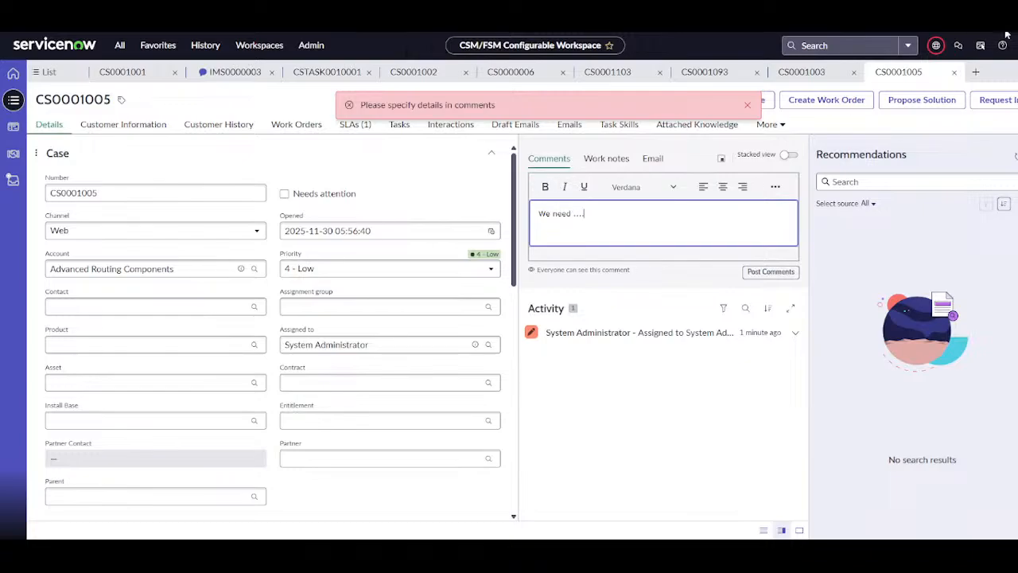
pyautogui.click(998, 100)
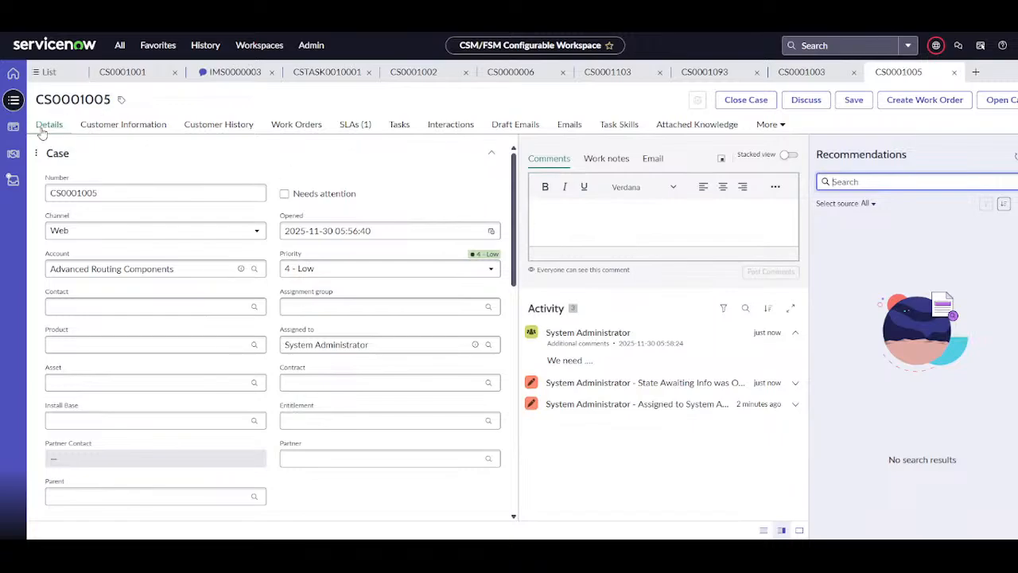
# Check the new case's state in the My Cases list.
pyautogui.click(12, 101)
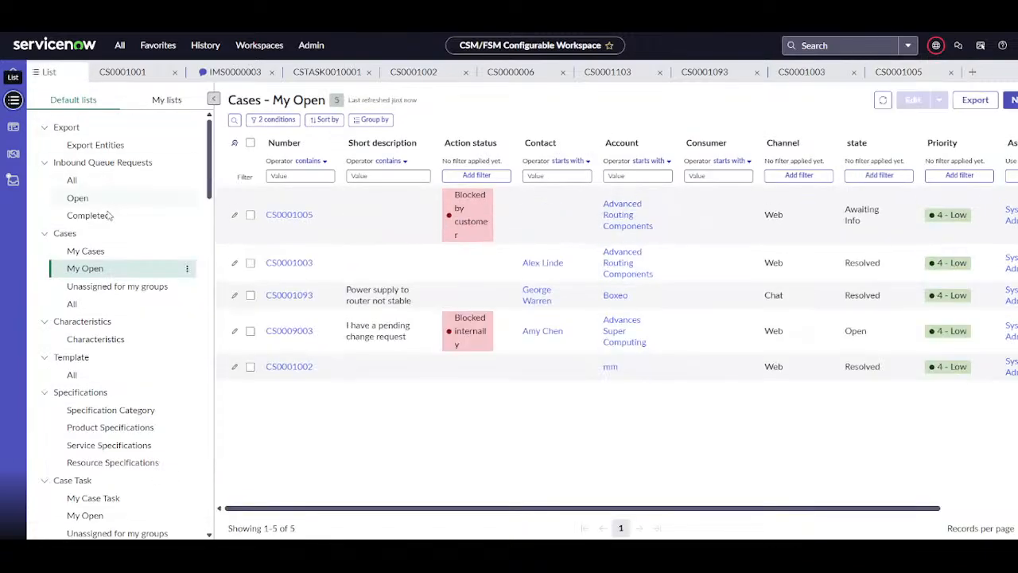
pyautogui.click(80, 252)
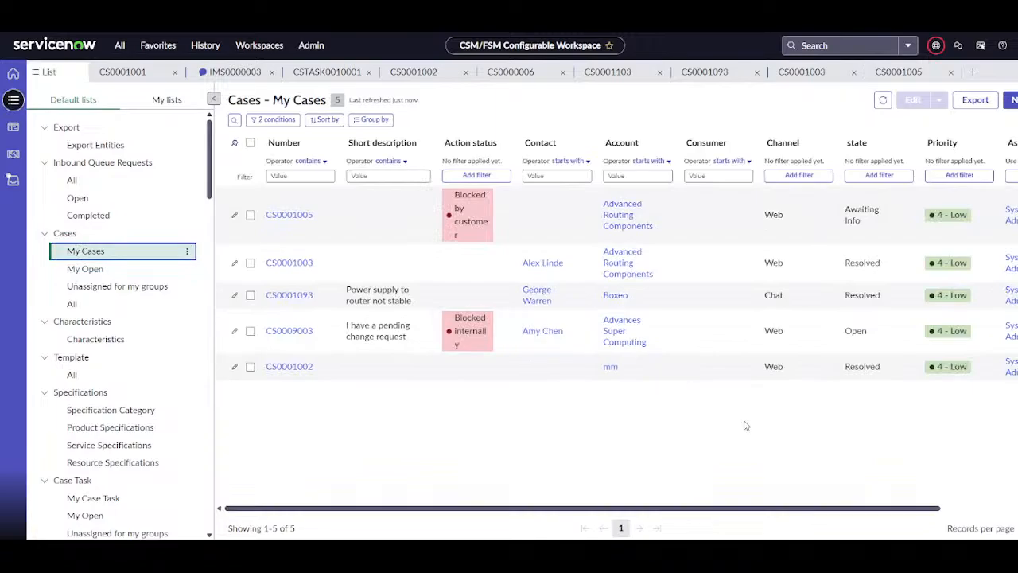
pyautogui.doubleClick(866, 222)
pyautogui.moveTo(868, 224); pyautogui.dragTo(842, 211)
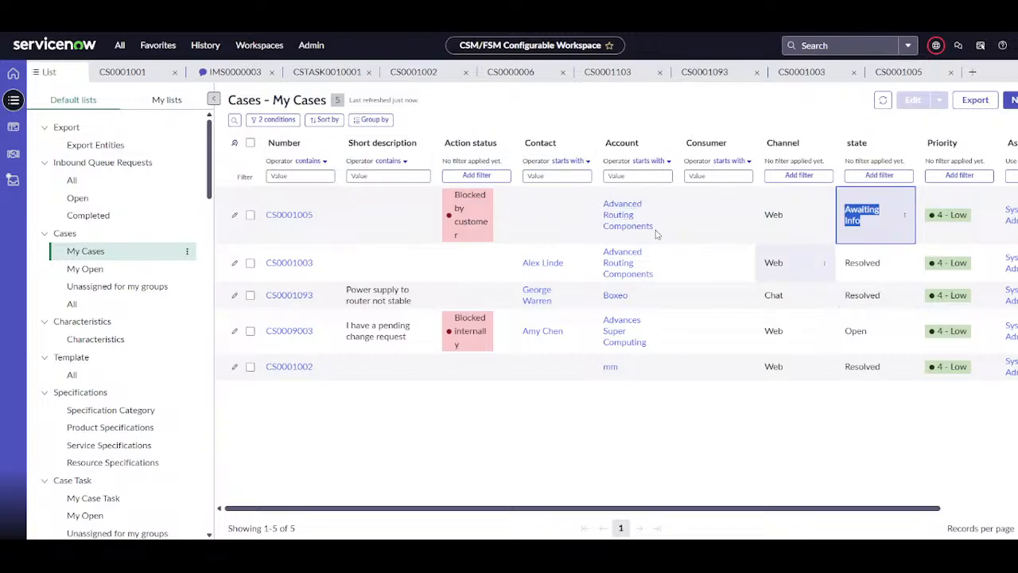
# Open the new case's record from the list and return the case to the Open state.
pyautogui.click(283, 218)
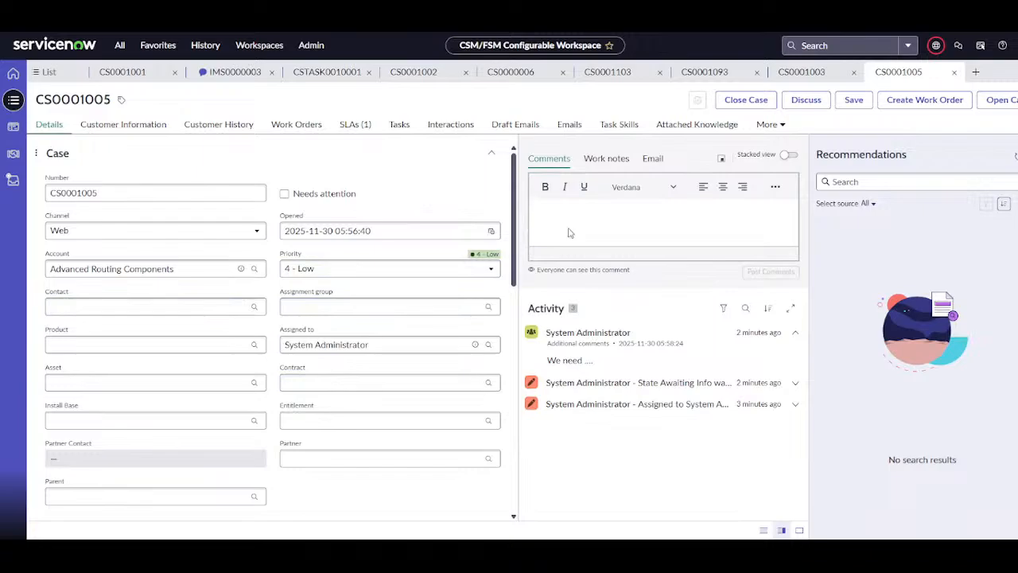
pyautogui.click(1001, 103)
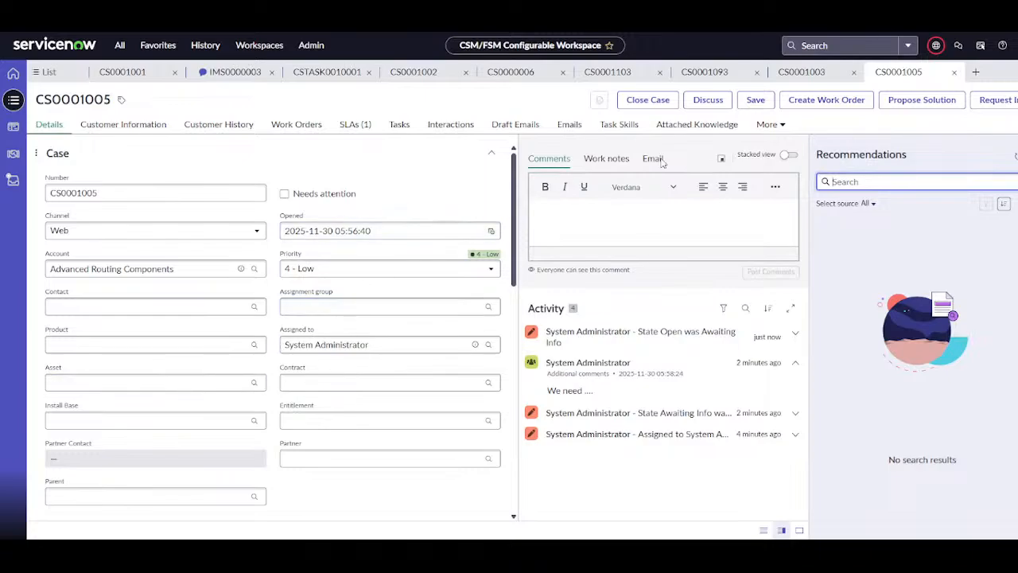
# Set the resolution code to "Solved – Workaround provided based on open PRB", enter the cause "dd" and try to propose the solution.
pyautogui.scroll(-6, 199, 413)
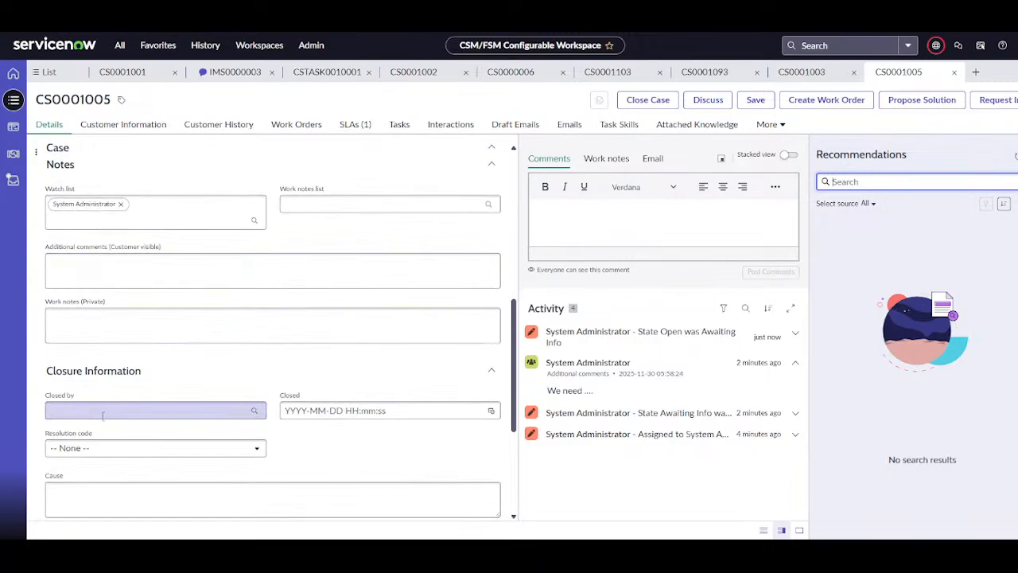
pyautogui.click(94, 450)
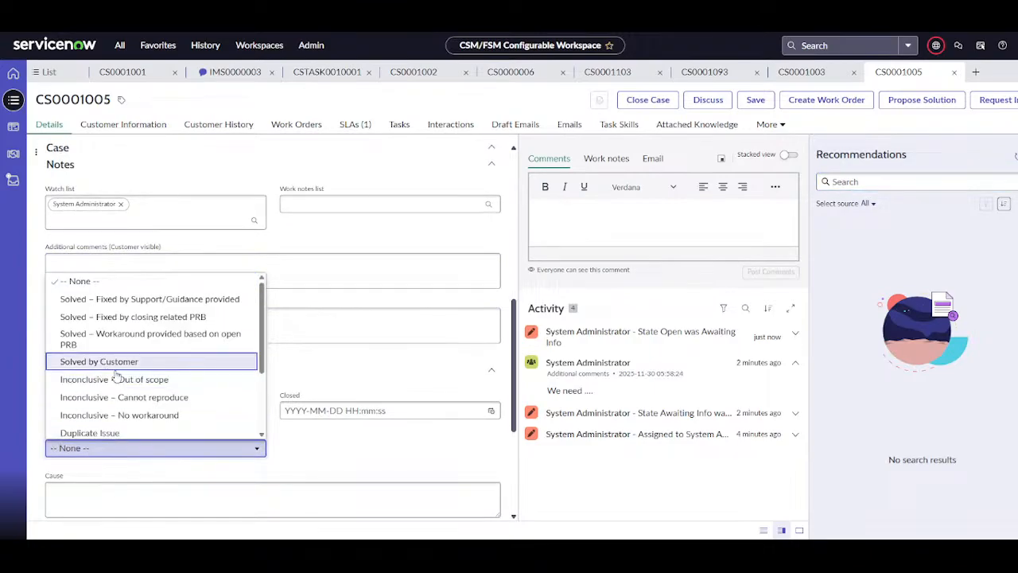
pyautogui.click(129, 342)
pyautogui.click(80, 509)
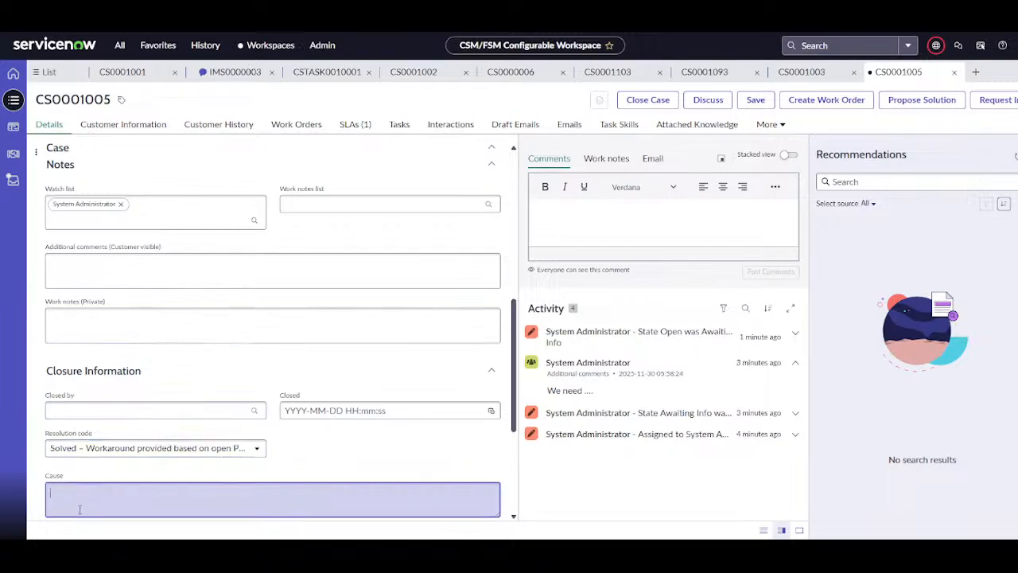
pyautogui.write('dd')
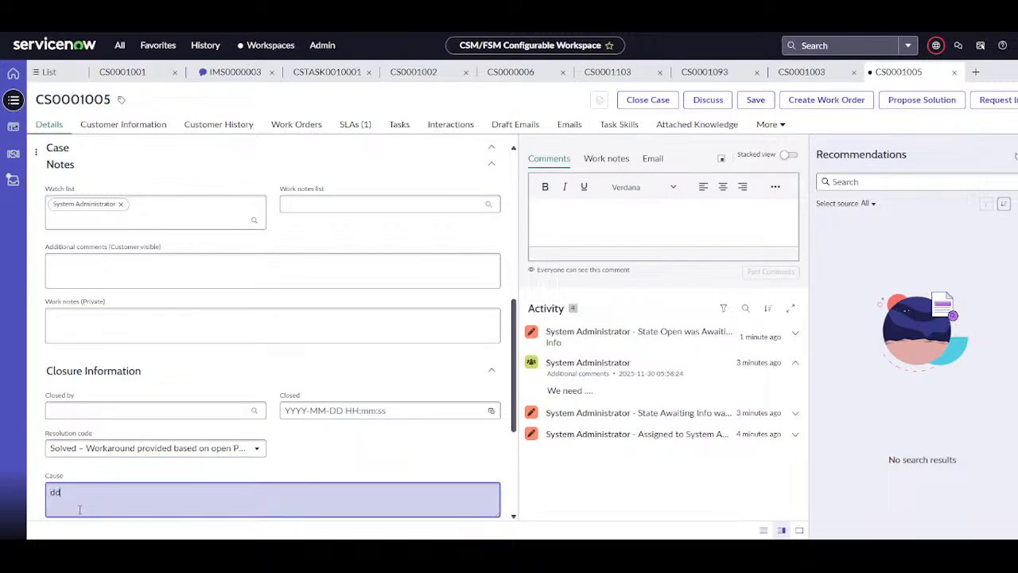
pyautogui.click(921, 103)
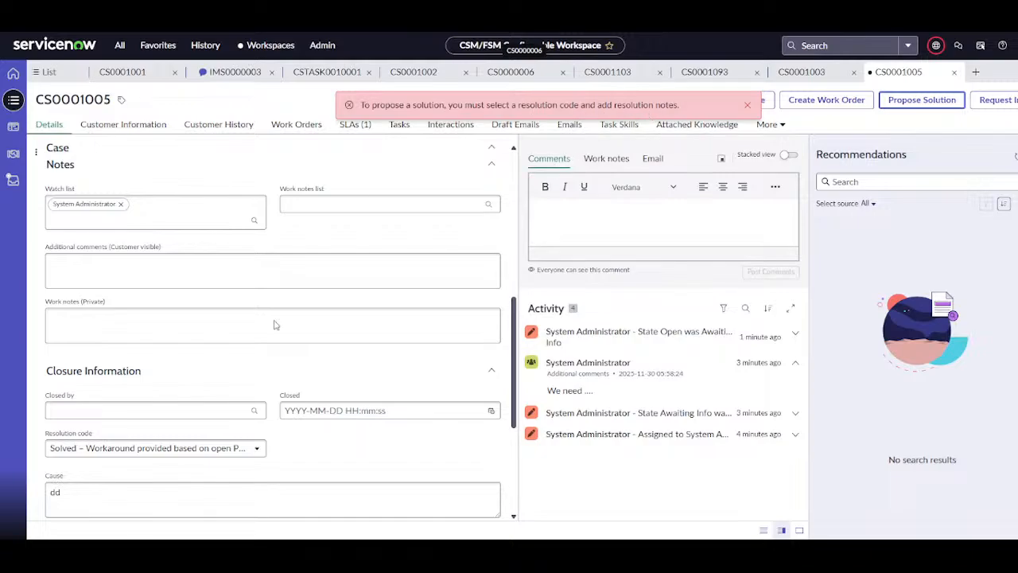
# Enter "ddd" as the resolution notes and propose the solution for the case.
pyautogui.scroll(-1, 146, 387)
pyautogui.scroll(-2, 146, 386)
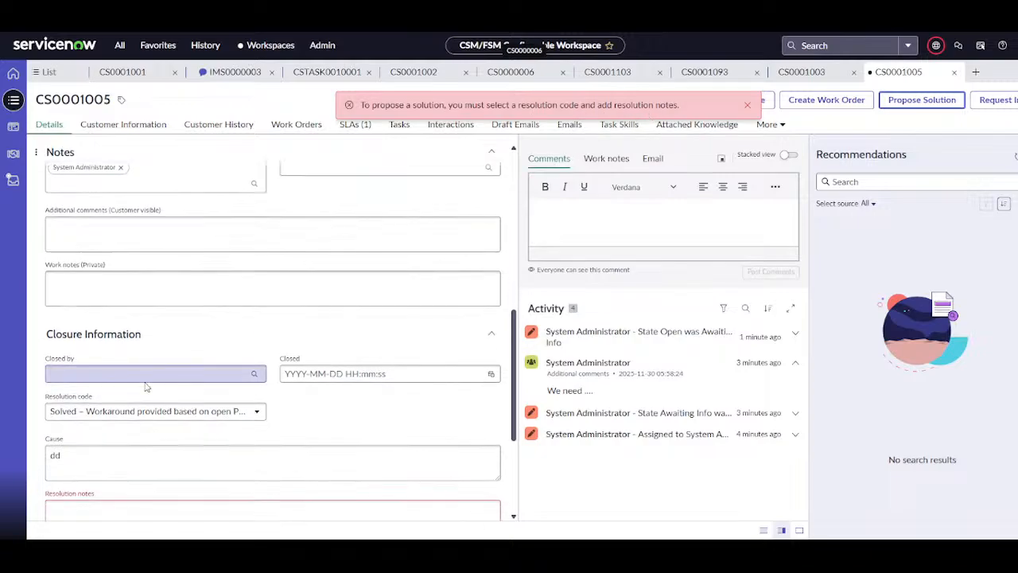
pyautogui.click(82, 470)
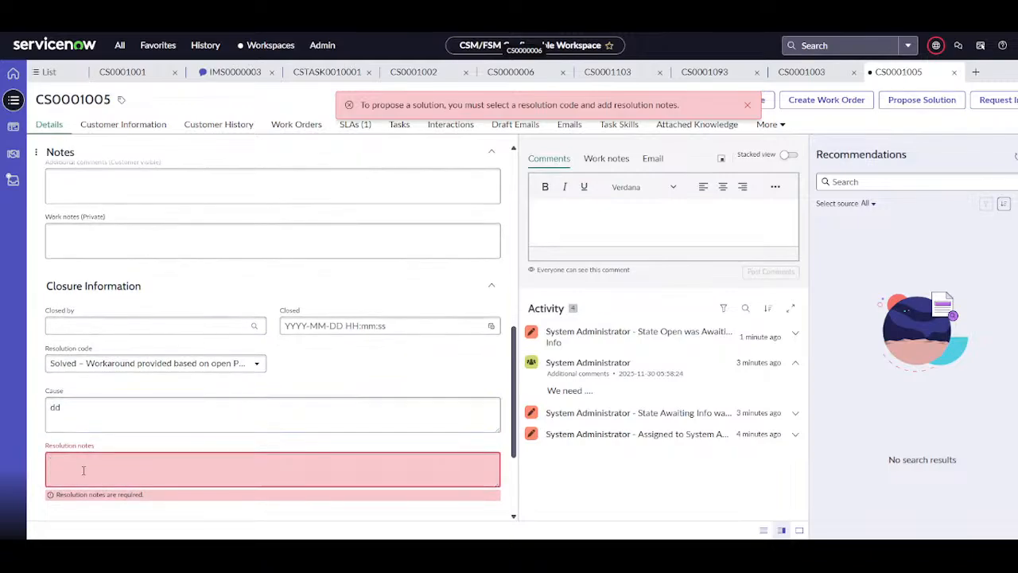
pyautogui.write('ddd')
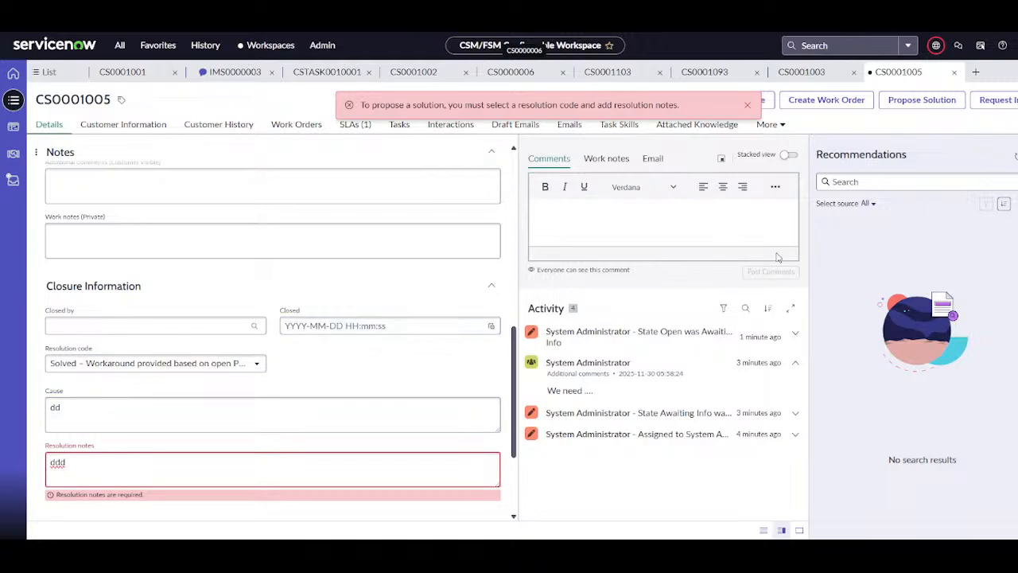
pyautogui.click(911, 102)
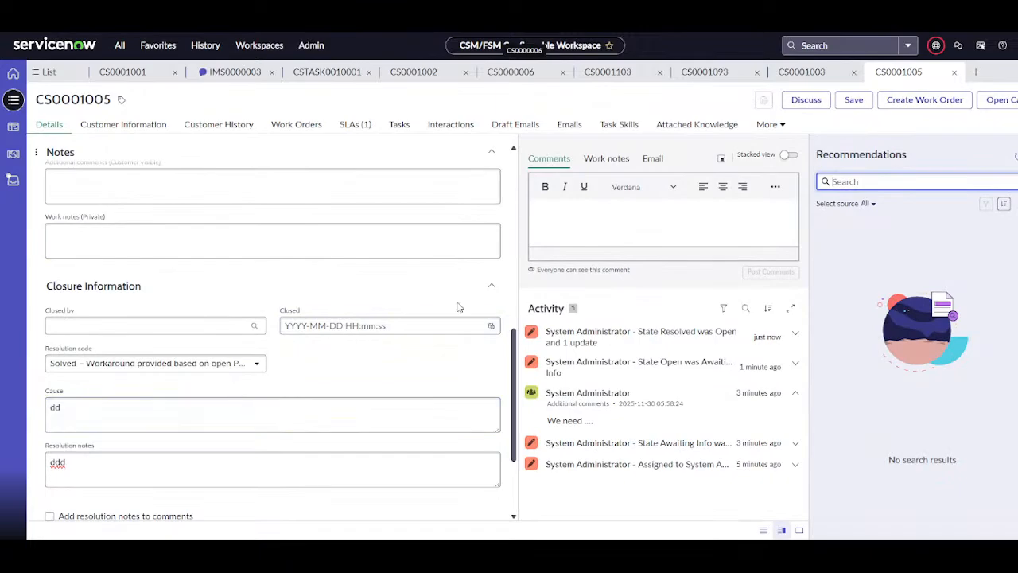
pyautogui.scroll(4, 457, 308)
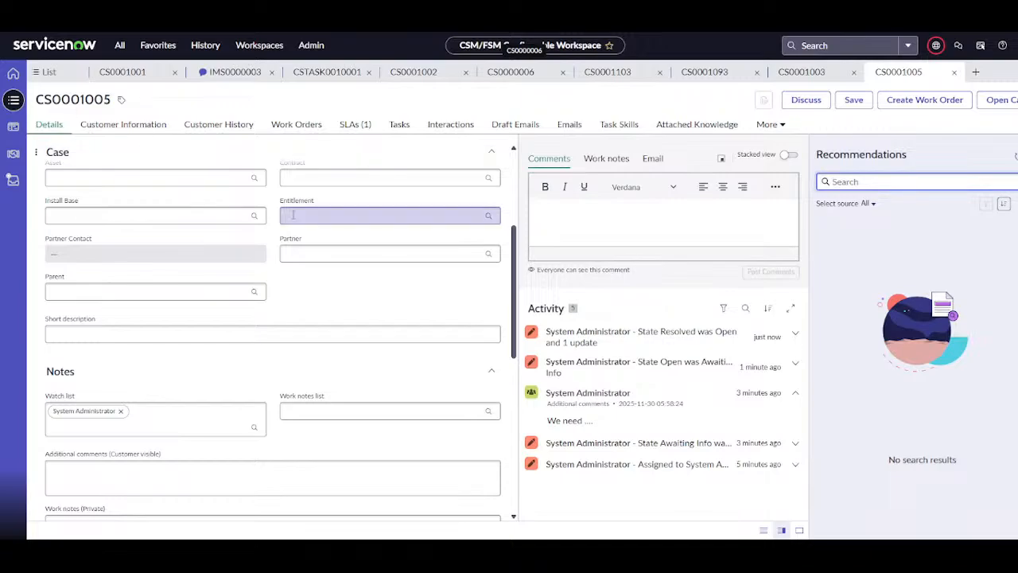
pyautogui.scroll(-3, 212, 403)
pyautogui.scroll(-1, 213, 408)
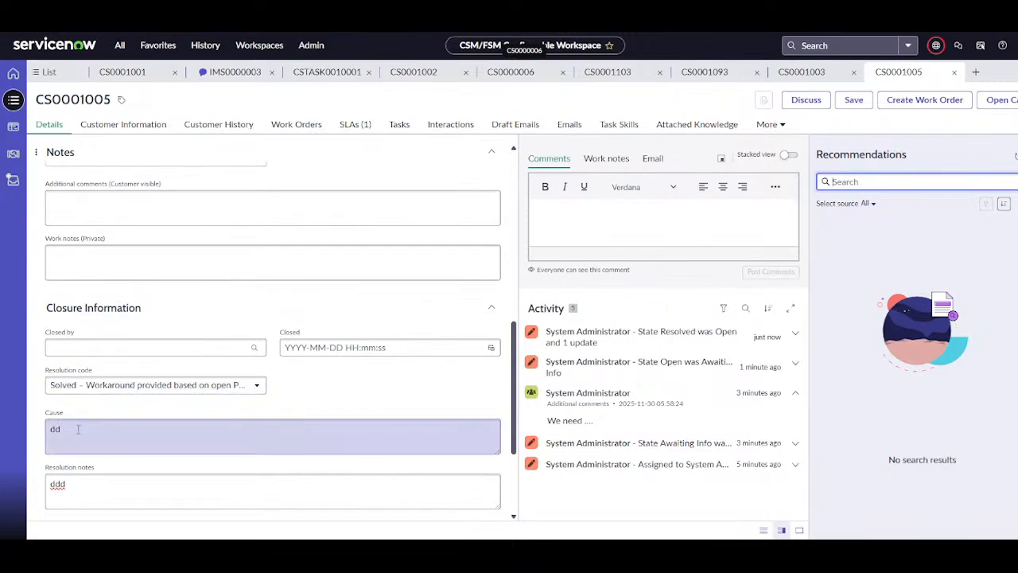
# Check the resolved case's state in the My Cases list and review the notes and closure information on its record.
pyautogui.scroll(-1, 119, 443)
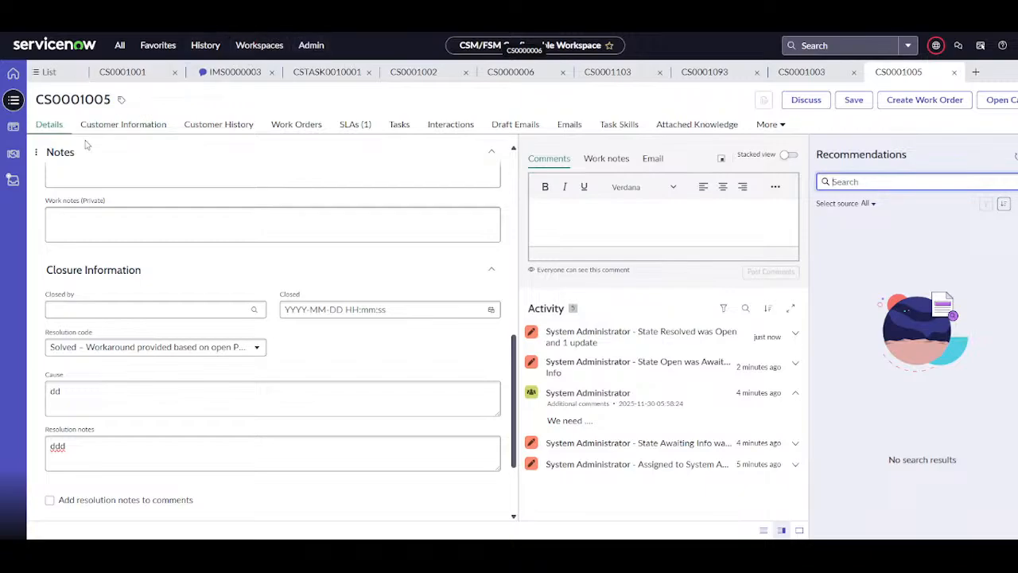
pyautogui.click(16, 106)
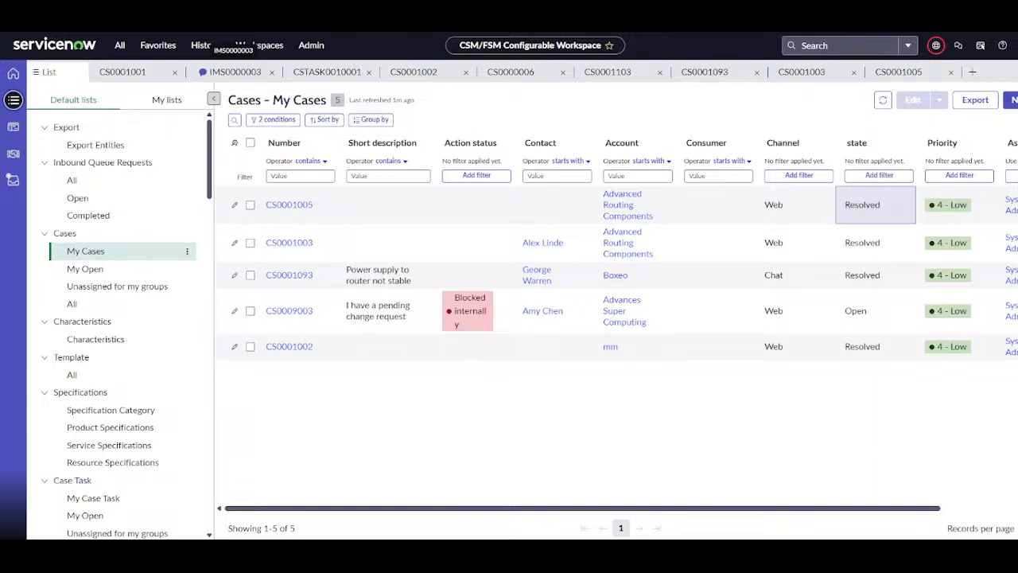
pyautogui.click(899, 72)
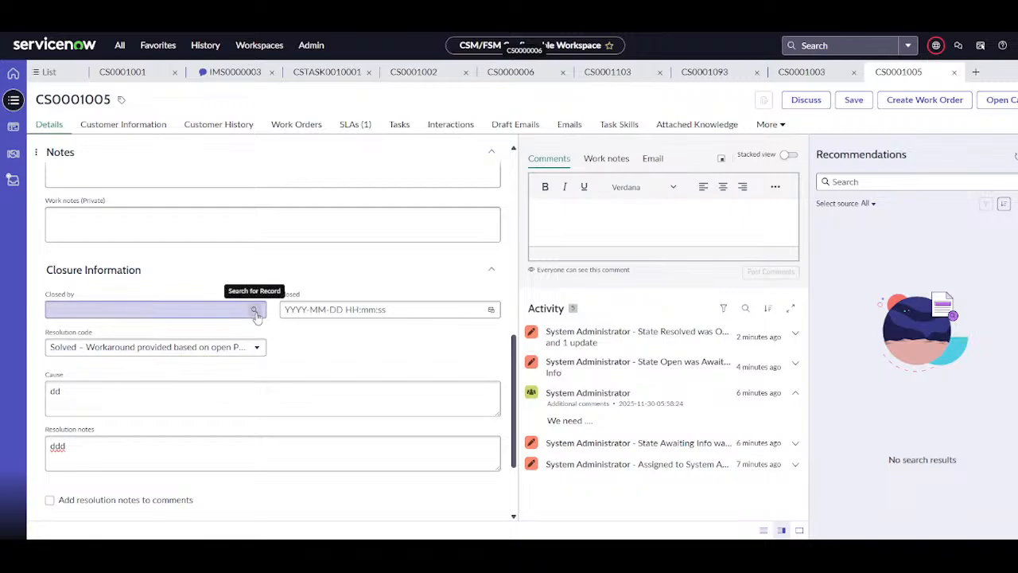
pyautogui.scroll(2, 257, 317)
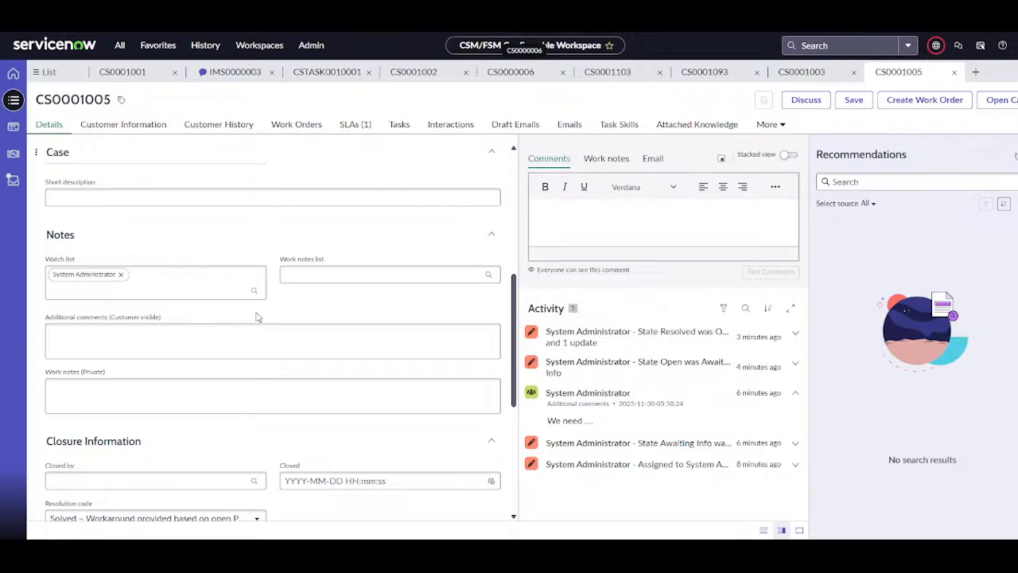
pyautogui.scroll(-2, 256, 317)
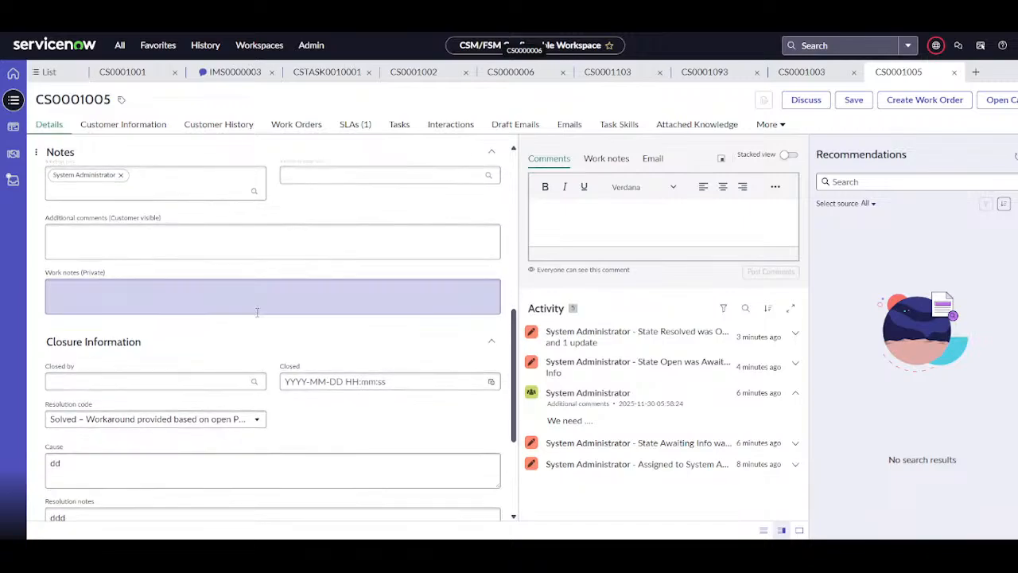
pyautogui.scroll(2, 257, 312)
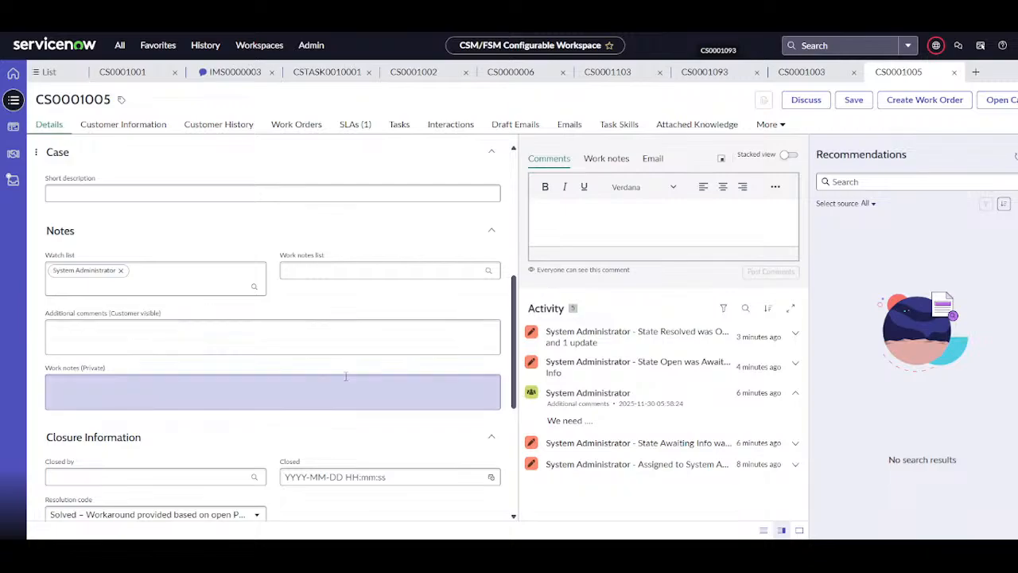
pyautogui.scroll(-2, 346, 376)
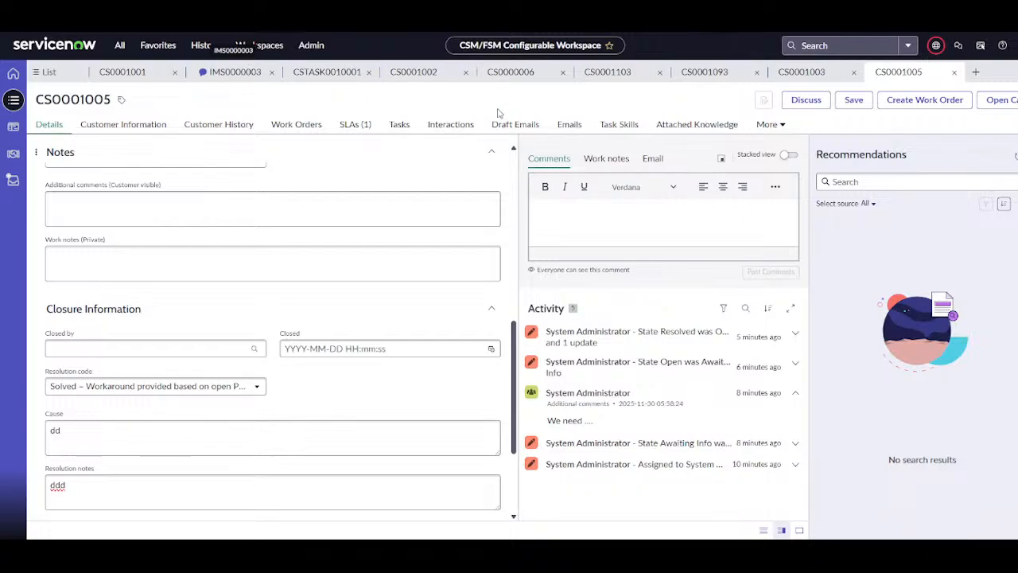
pyautogui.click(343, 252)
pyautogui.scroll(10, 344, 252)
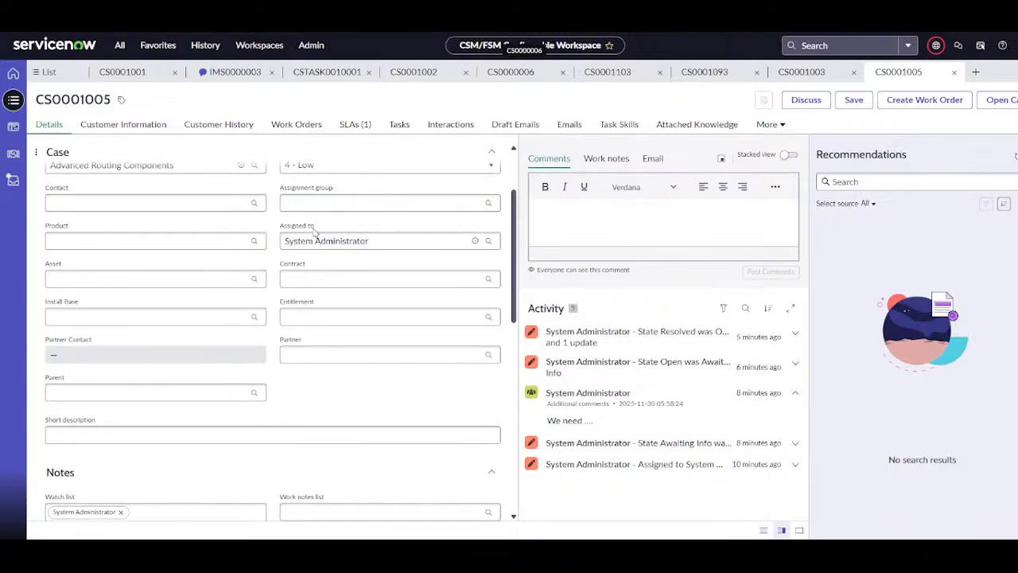
pyautogui.click(14, 99)
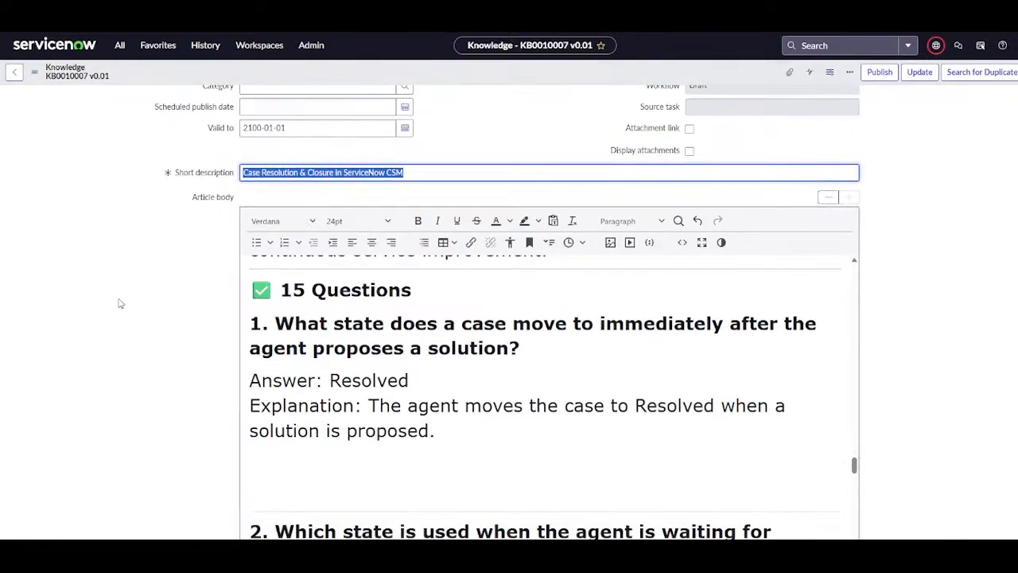
# Read questions 1 and 2 in the "Case Resolution & Closure in ServiceNow CSM" knowledge article, marking each answer's text.
pyautogui.scroll(-1, 120, 303)
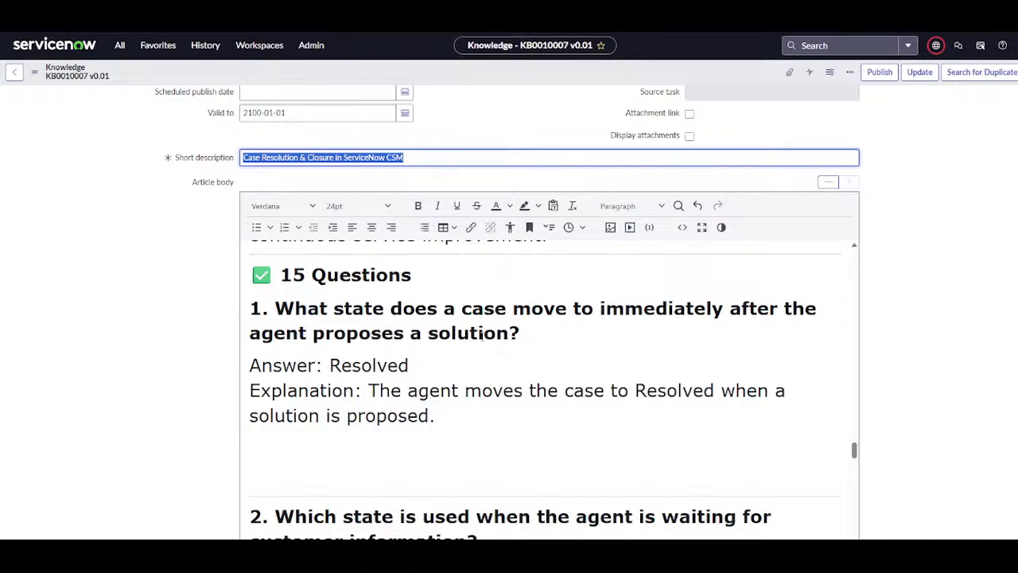
pyautogui.moveTo(520, 334); pyautogui.dragTo(329, 365)
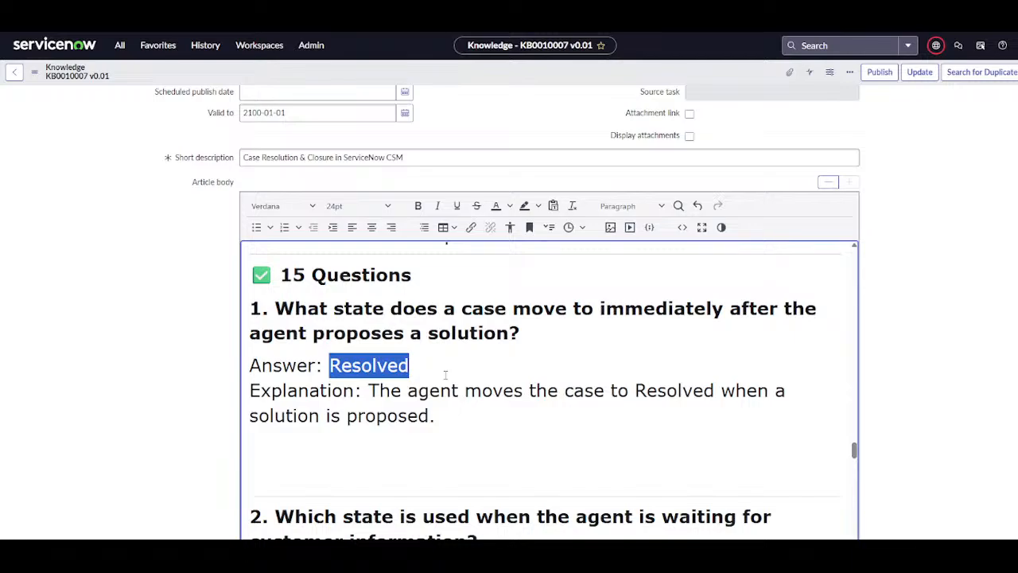
pyautogui.click(363, 365)
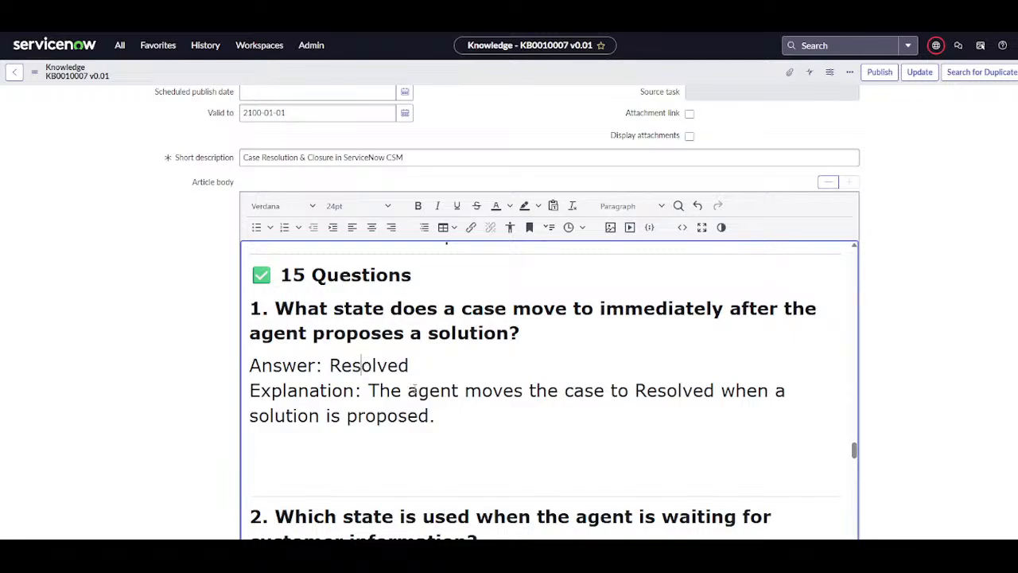
pyautogui.scroll(-1, 414, 388)
pyautogui.scroll(-3, 415, 388)
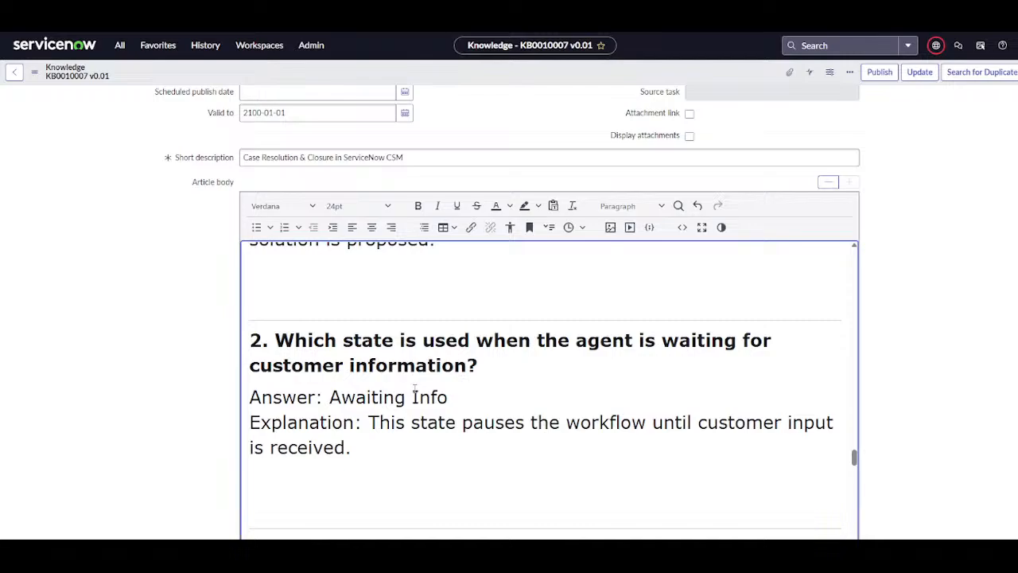
pyautogui.moveTo(420, 423); pyautogui.dragTo(352, 447)
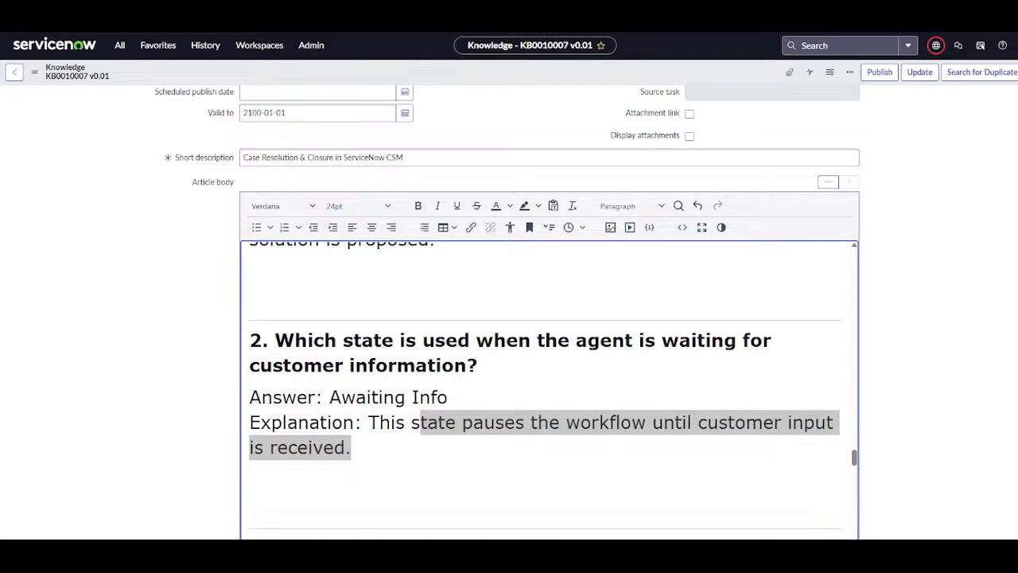
pyautogui.doubleClick(385, 400)
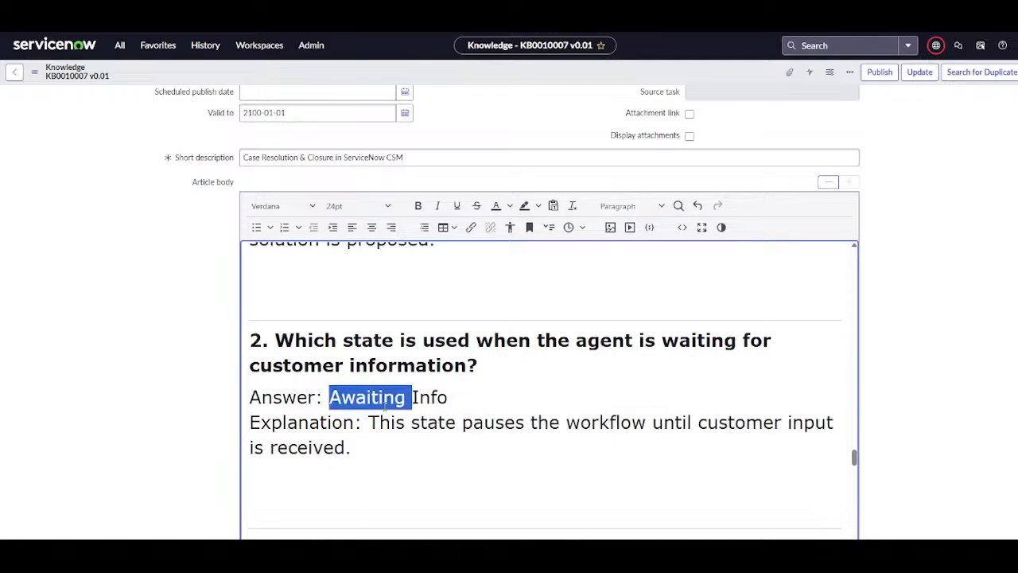
pyautogui.click(470, 391)
pyautogui.moveTo(457, 394); pyautogui.dragTo(331, 397)
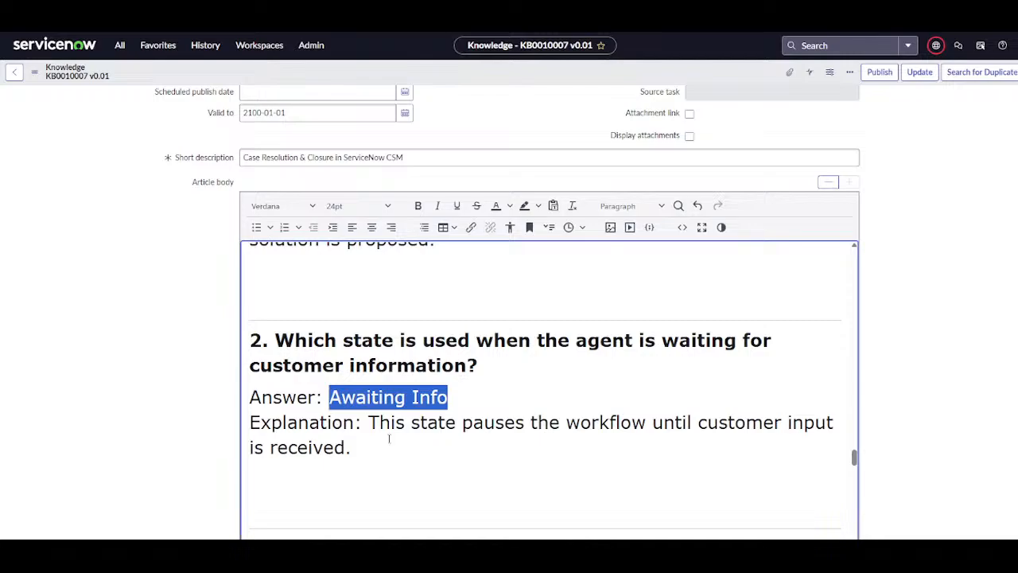
# Read questions 3 to 7 in the article body, marking the answers on the reminder email trigger and the rejected resolution.
pyautogui.scroll(-5, 389, 439)
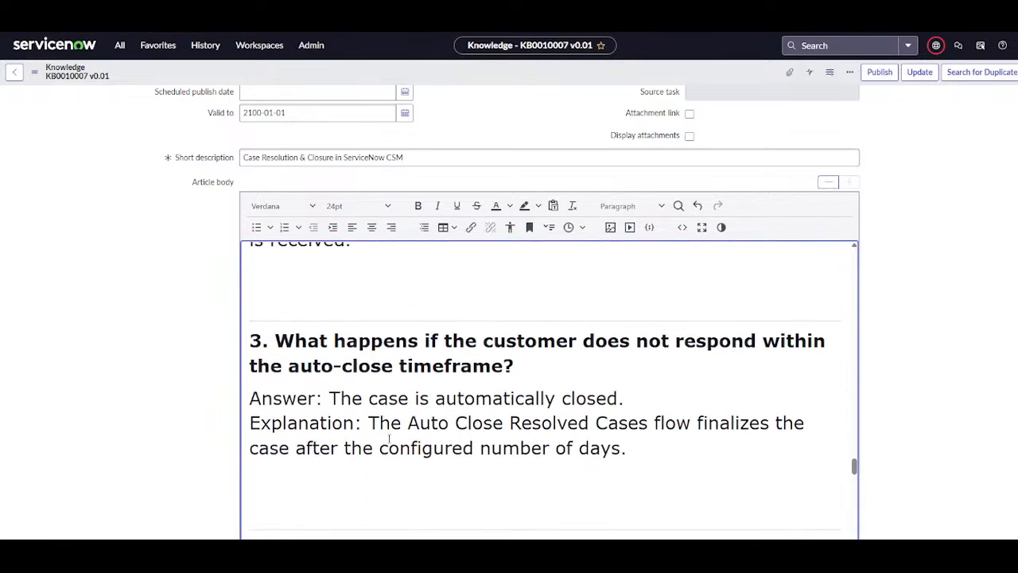
pyautogui.scroll(-1, 389, 439)
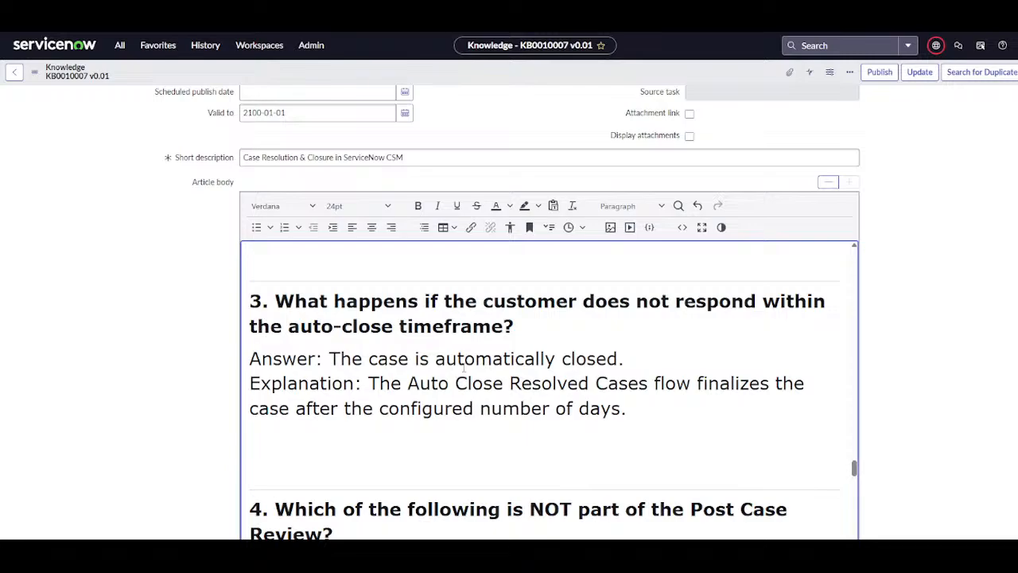
pyautogui.scroll(-3, 459, 395)
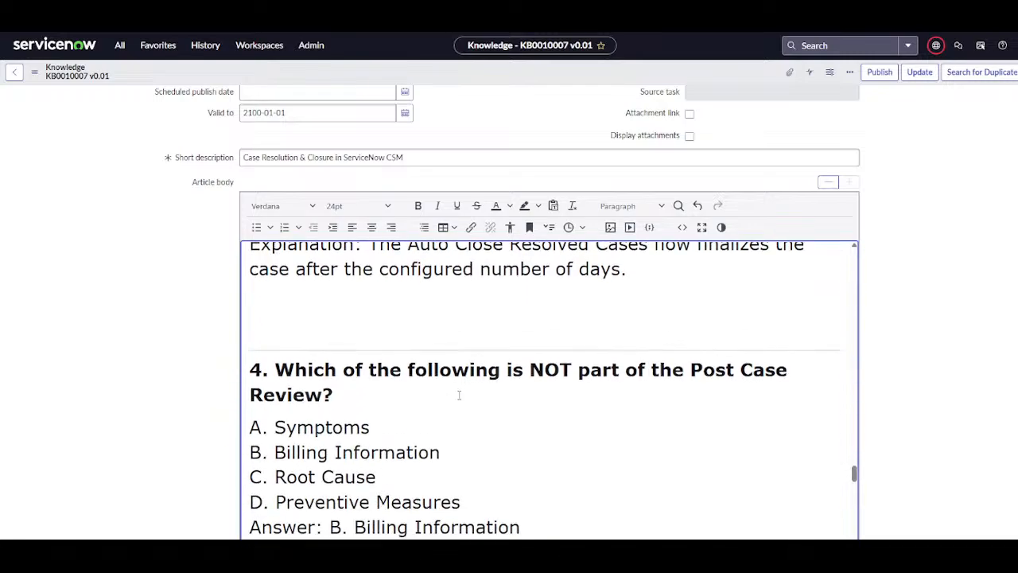
pyautogui.scroll(1, 459, 394)
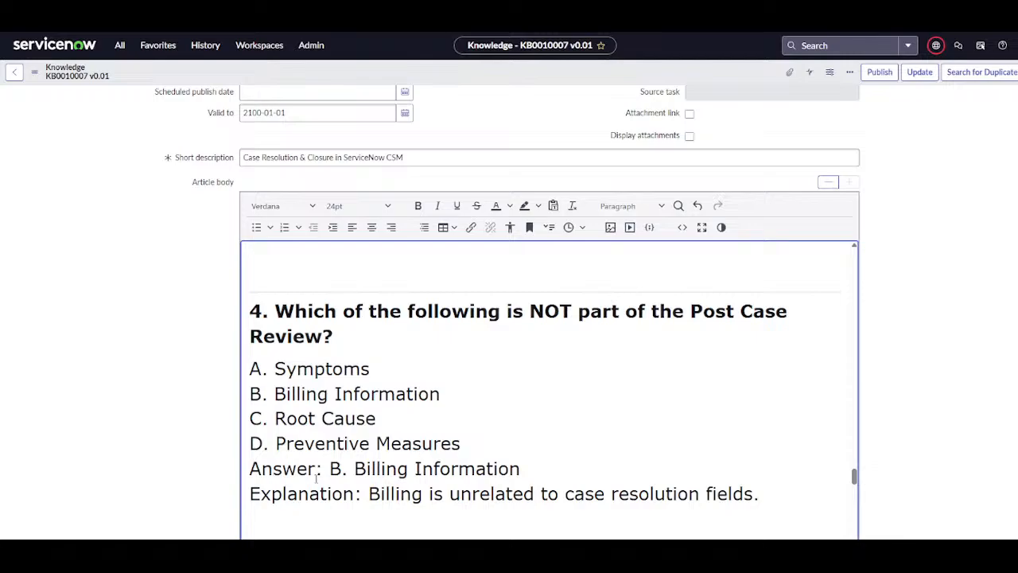
pyautogui.scroll(-3, 377, 470)
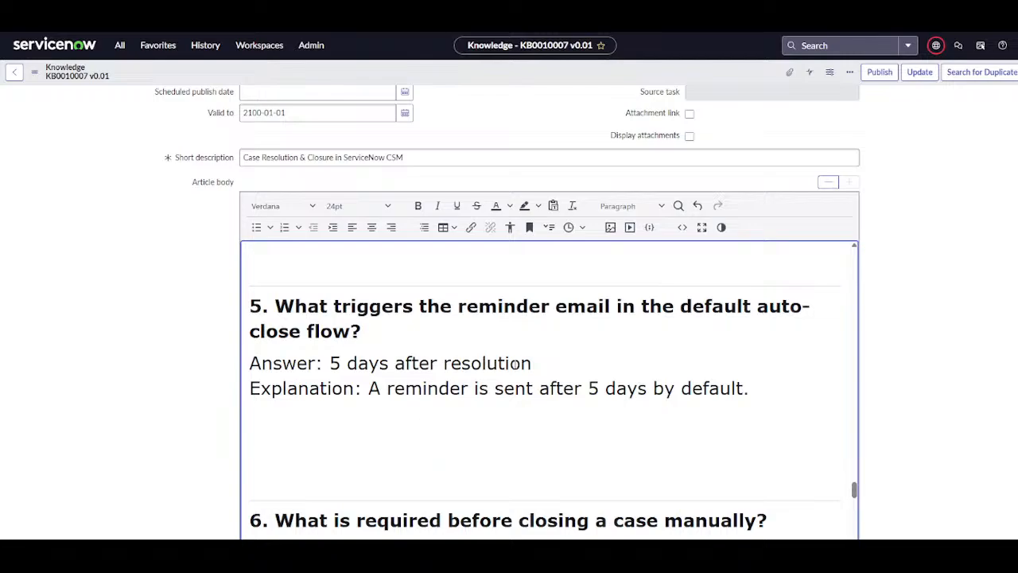
pyautogui.moveTo(516, 363); pyautogui.dragTo(329, 364)
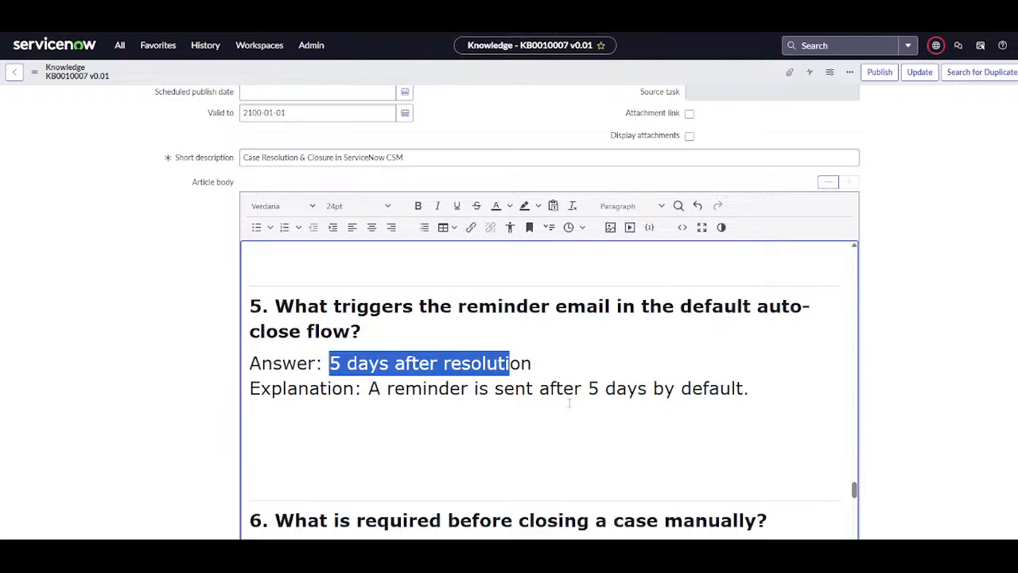
pyautogui.scroll(-3, 661, 432)
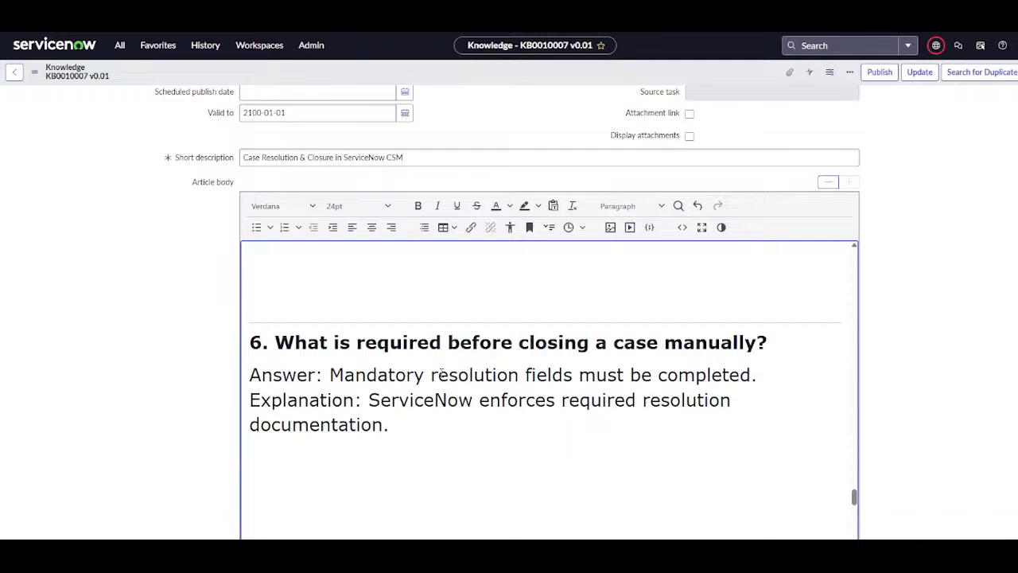
pyautogui.scroll(-3, 441, 374)
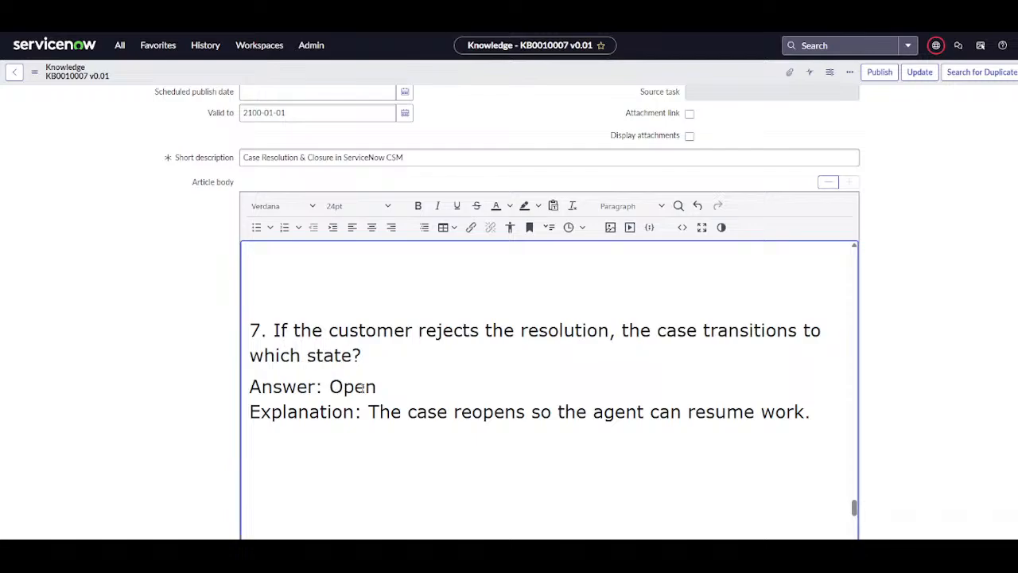
pyautogui.moveTo(369, 386); pyautogui.dragTo(323, 387)
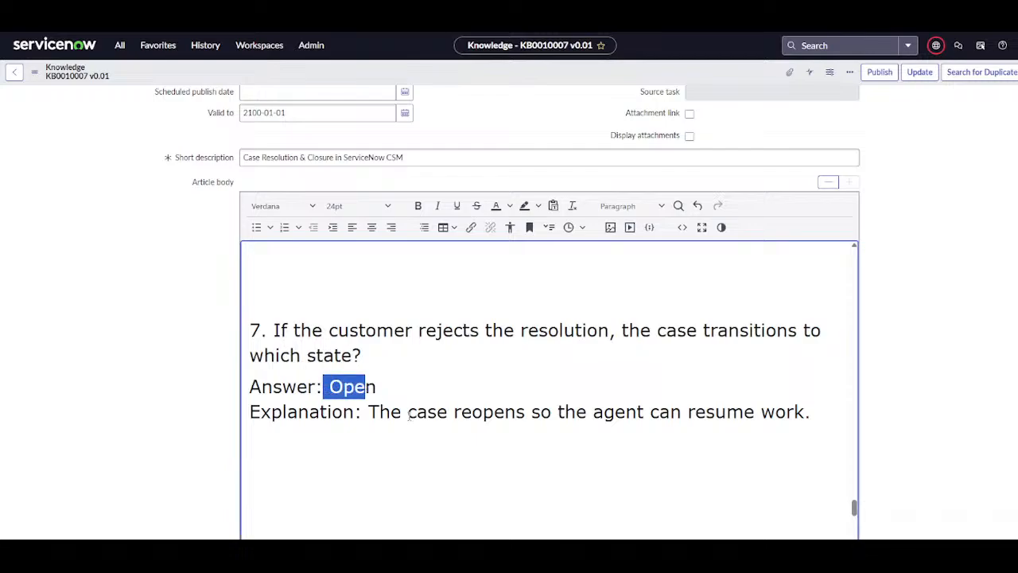
# Read questions 8 to 11 on review approval, auto-close control, preventive measures and customer acceptance.
pyautogui.scroll(-1, 409, 417)
pyautogui.scroll(-5, 409, 416)
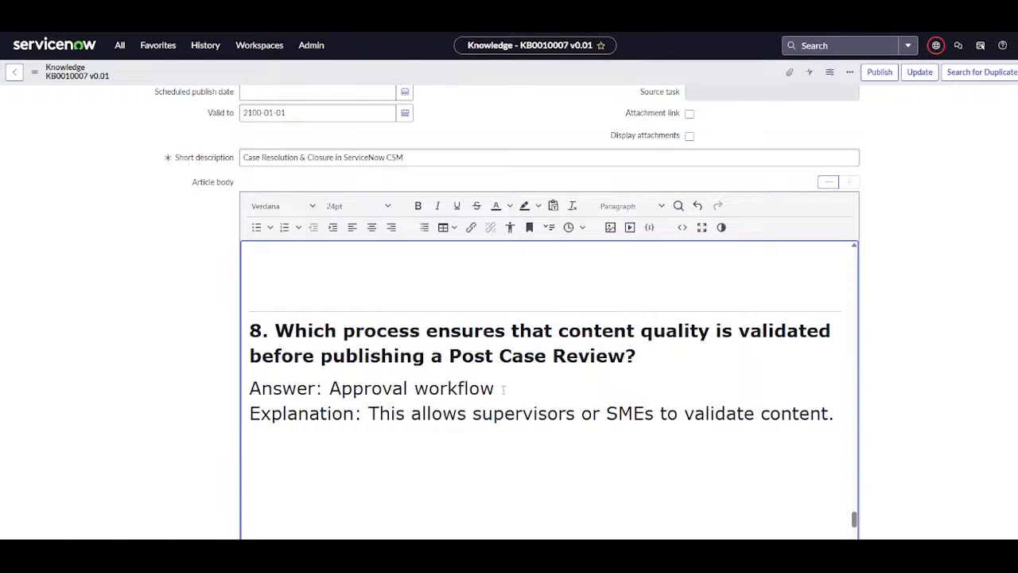
pyautogui.rightClick(350, 384)
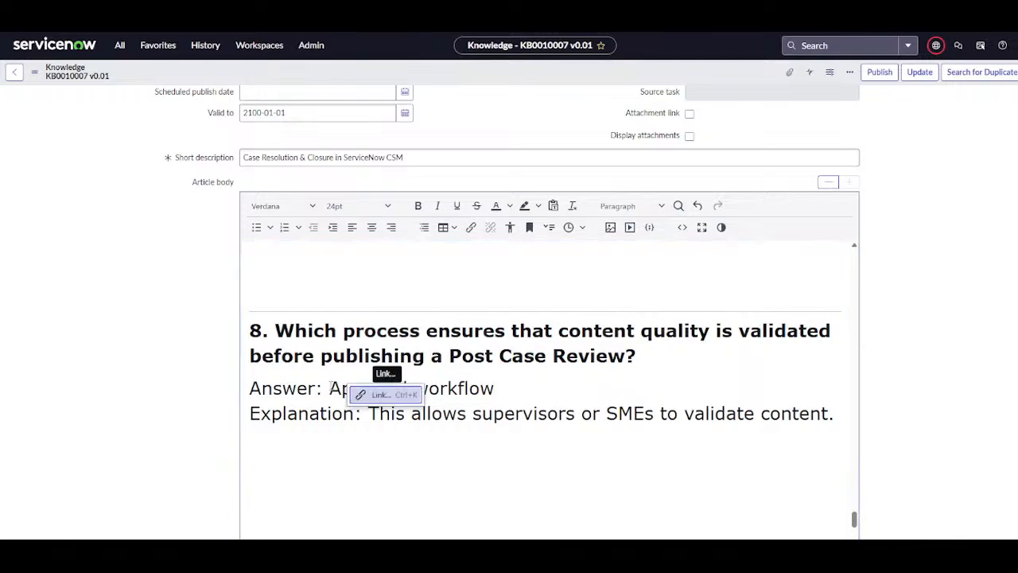
pyautogui.press('Escape')
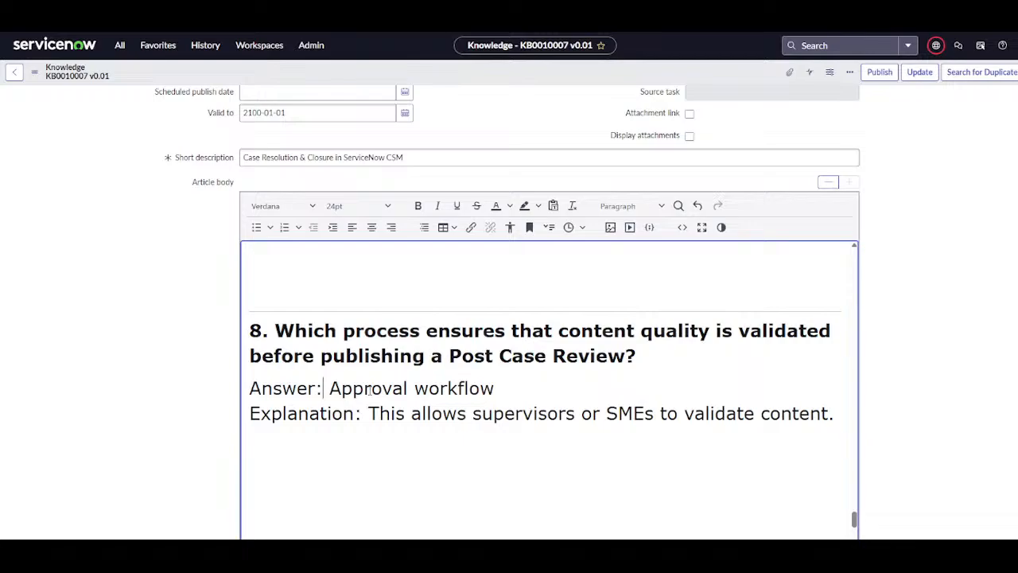
pyautogui.scroll(-2, 369, 390)
pyautogui.scroll(-3, 369, 390)
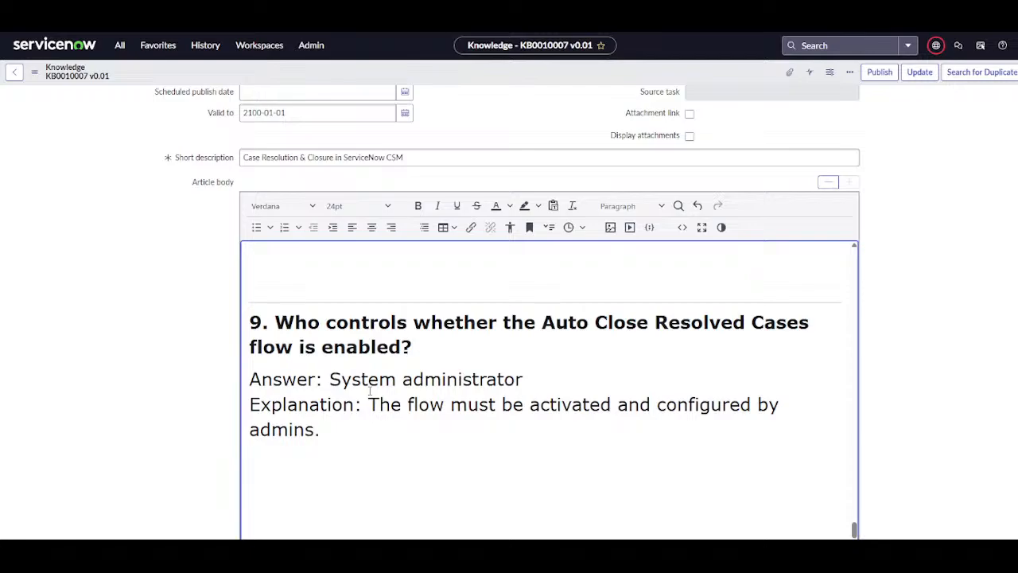
pyautogui.scroll(-6, 369, 390)
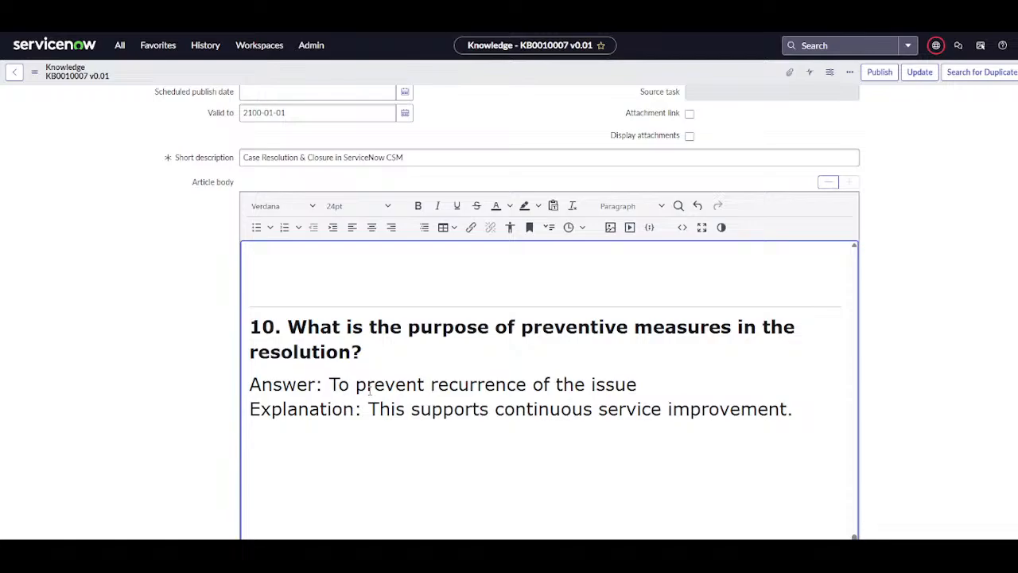
pyautogui.scroll(-4, 369, 390)
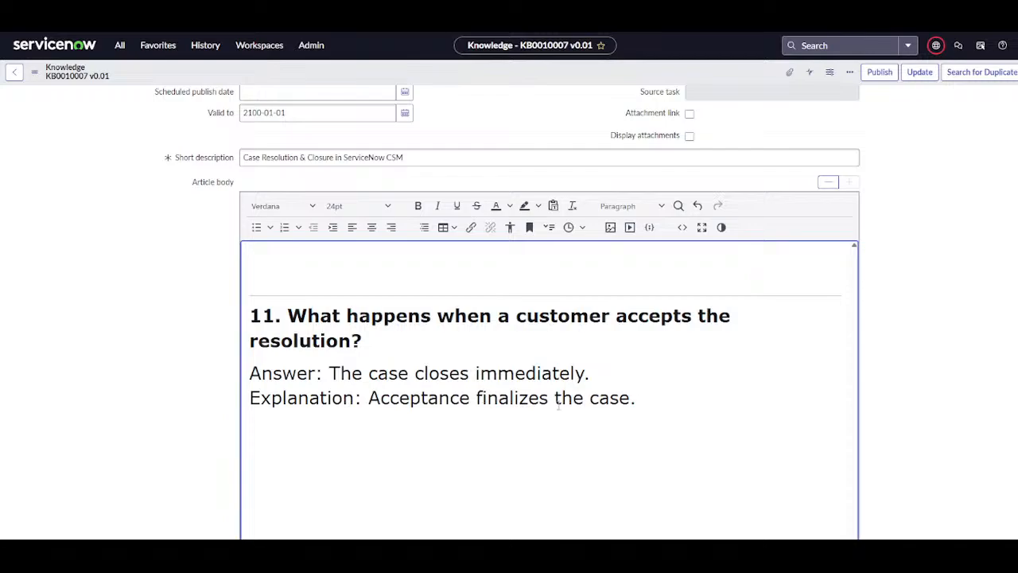
# Read questions 12 to 15 through the end of the article, marking the answers on manual closure and resolution documentation.
pyautogui.scroll(-4, 558, 406)
pyautogui.scroll(-2, 559, 406)
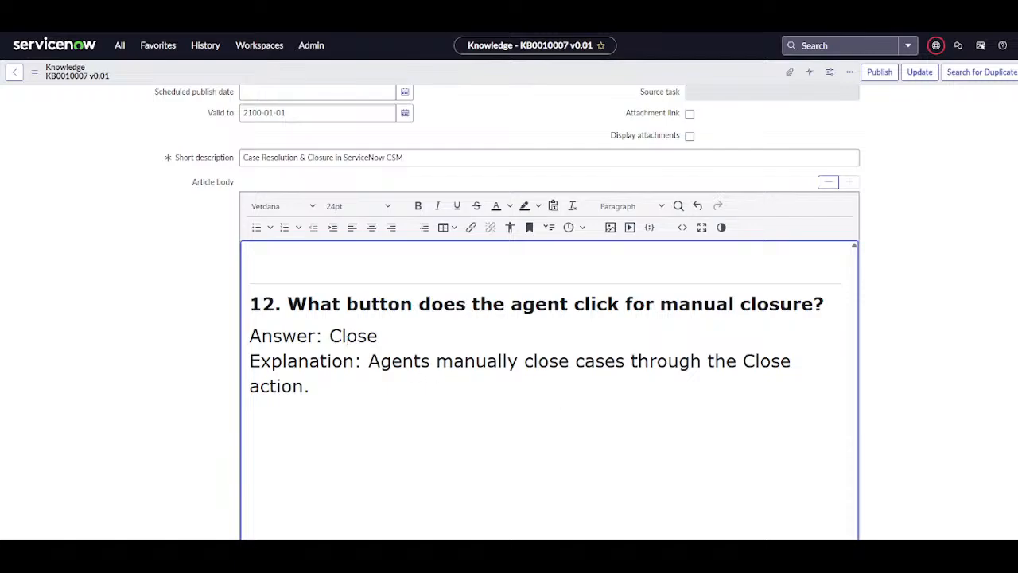
pyautogui.moveTo(347, 340); pyautogui.dragTo(317, 326)
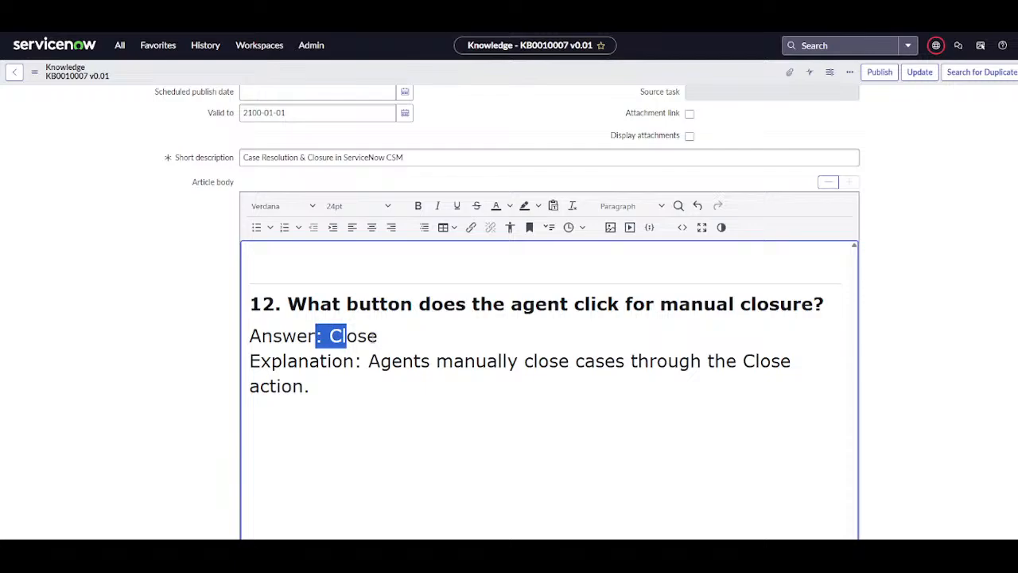
pyautogui.moveTo(378, 336); pyautogui.dragTo(331, 336)
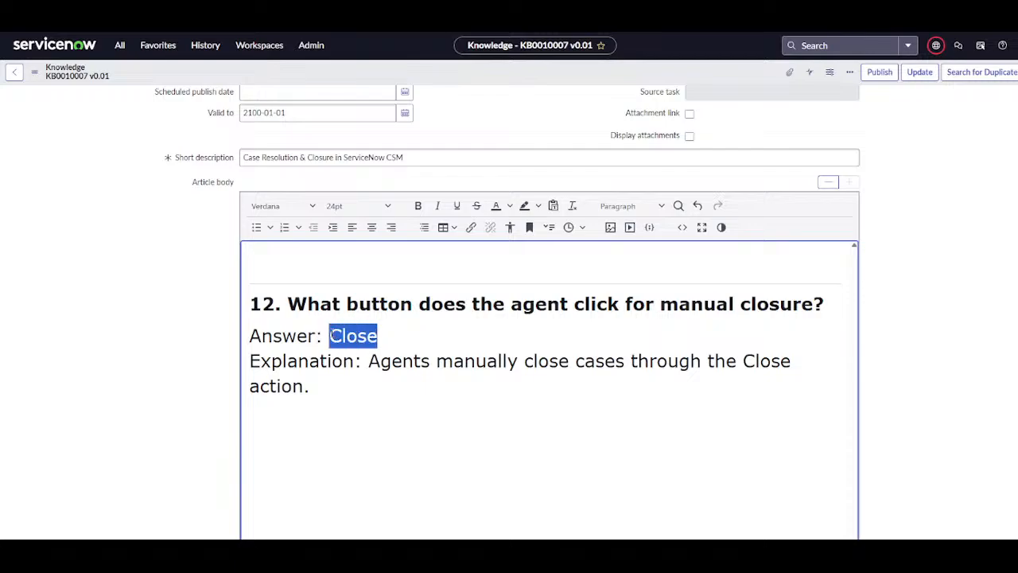
pyautogui.scroll(-5, 404, 401)
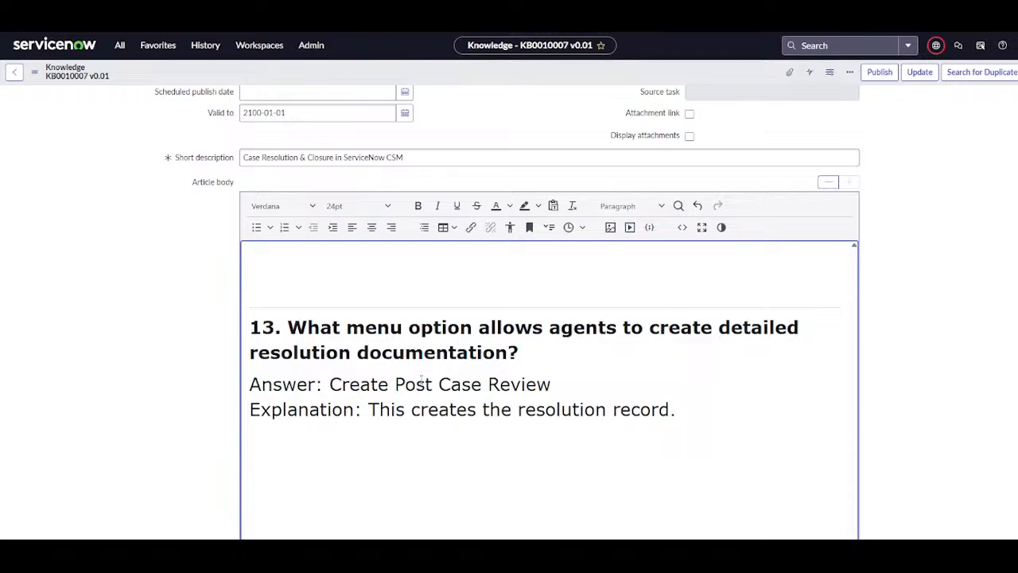
pyautogui.click(560, 382)
pyautogui.moveTo(560, 383); pyautogui.dragTo(330, 385)
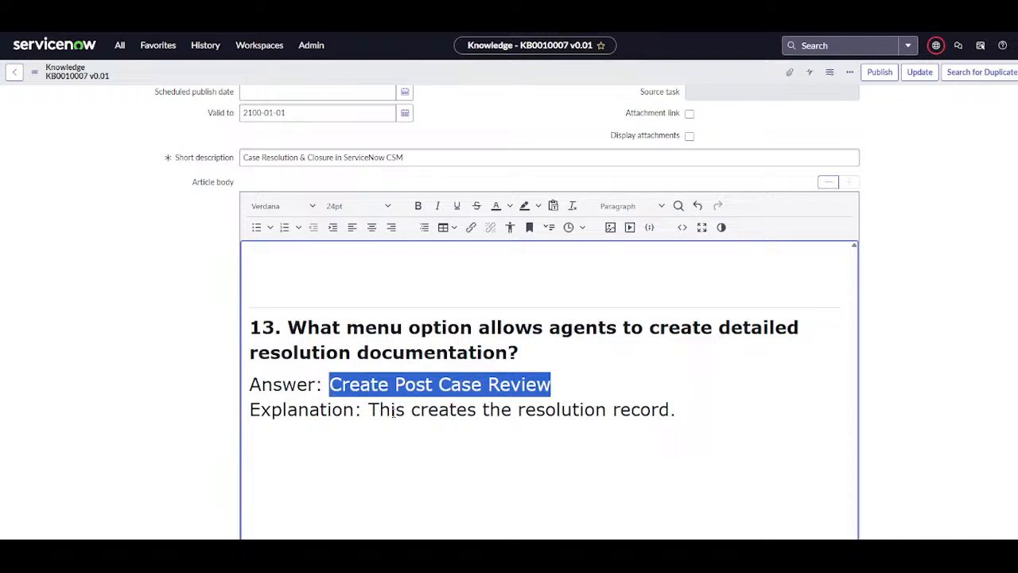
pyautogui.scroll(-5, 394, 412)
pyautogui.scroll(1, 394, 412)
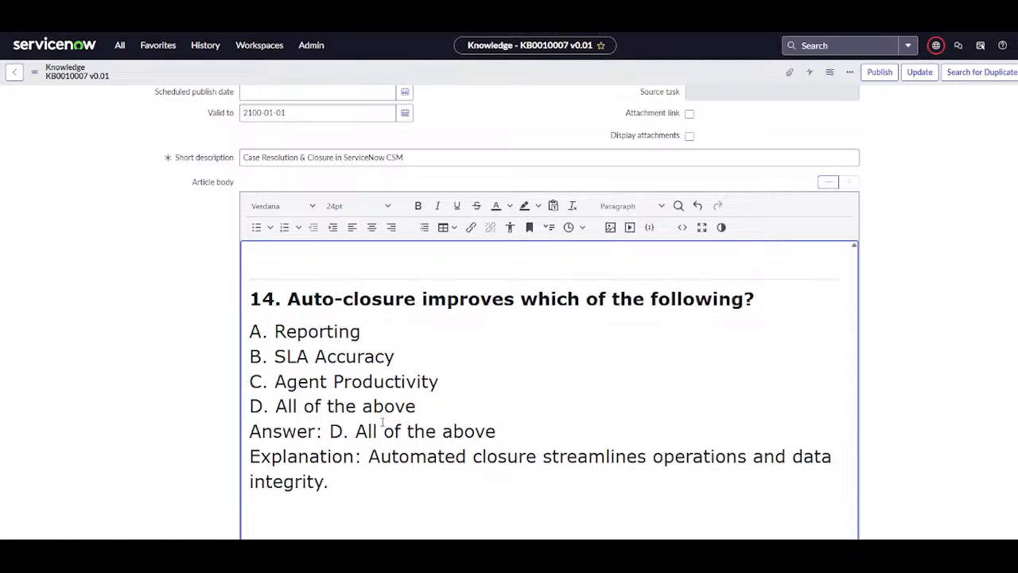
pyautogui.scroll(-5, 382, 422)
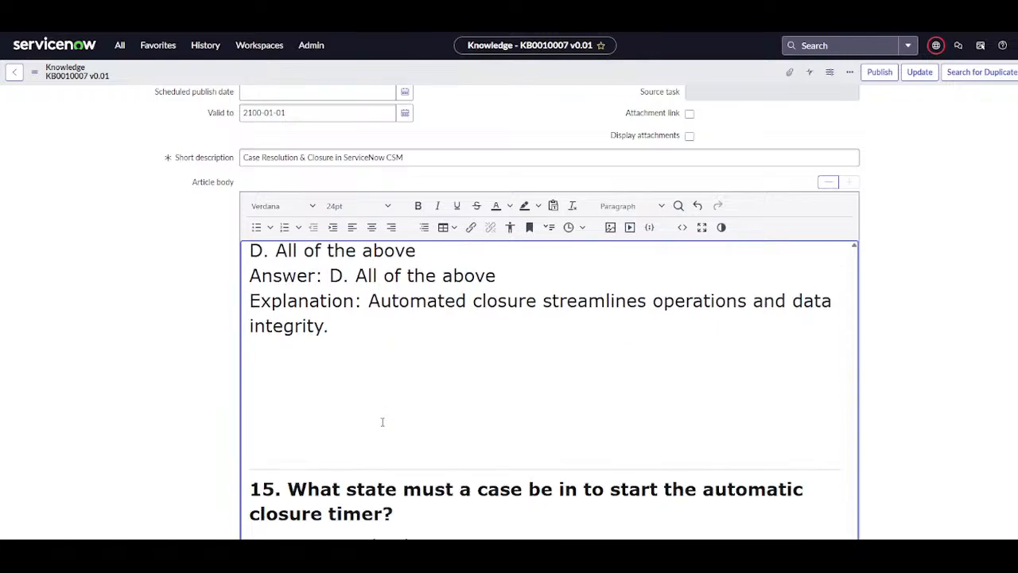
pyautogui.scroll(-1, 383, 423)
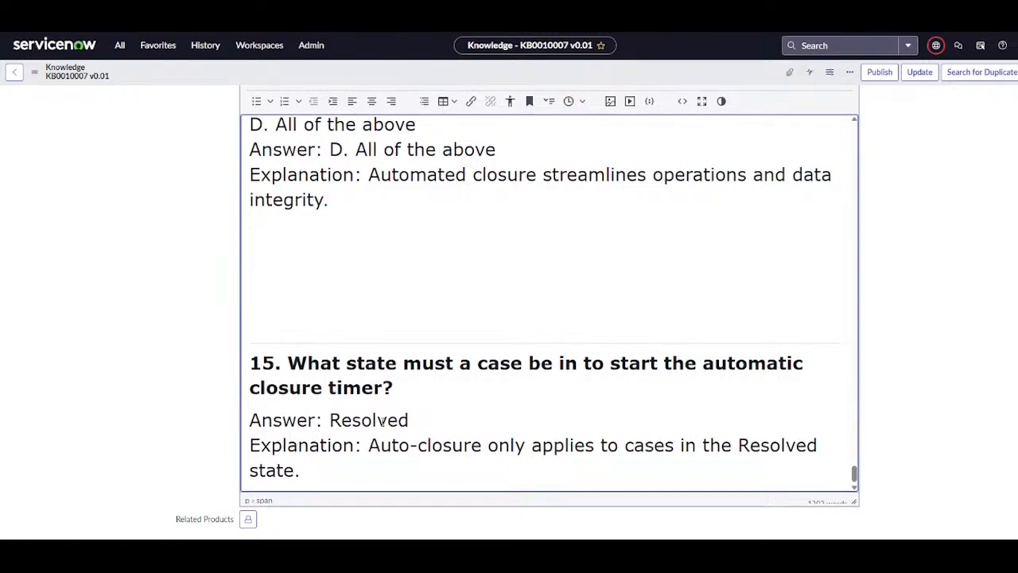
pyautogui.scroll(-2, 382, 423)
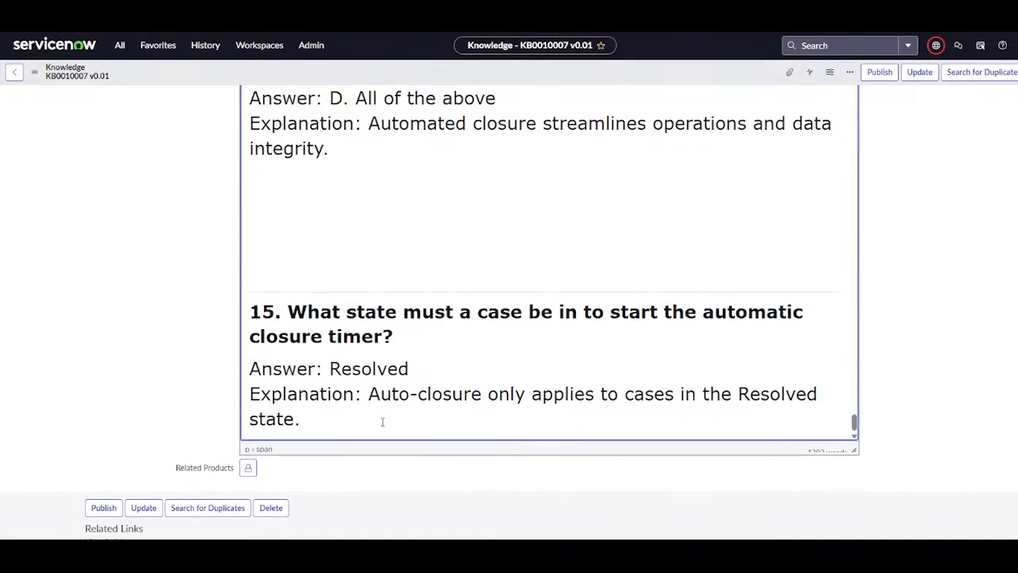